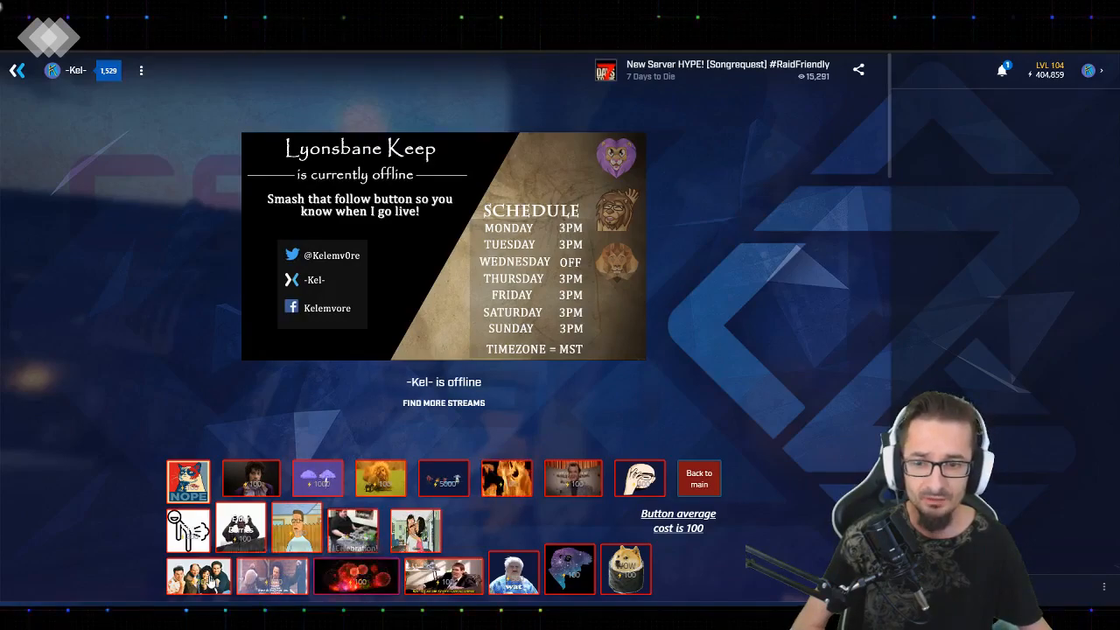
Browse the channel's interactive boards, viewing the main board, Chat Games and the soundboard
left_click(700, 479)
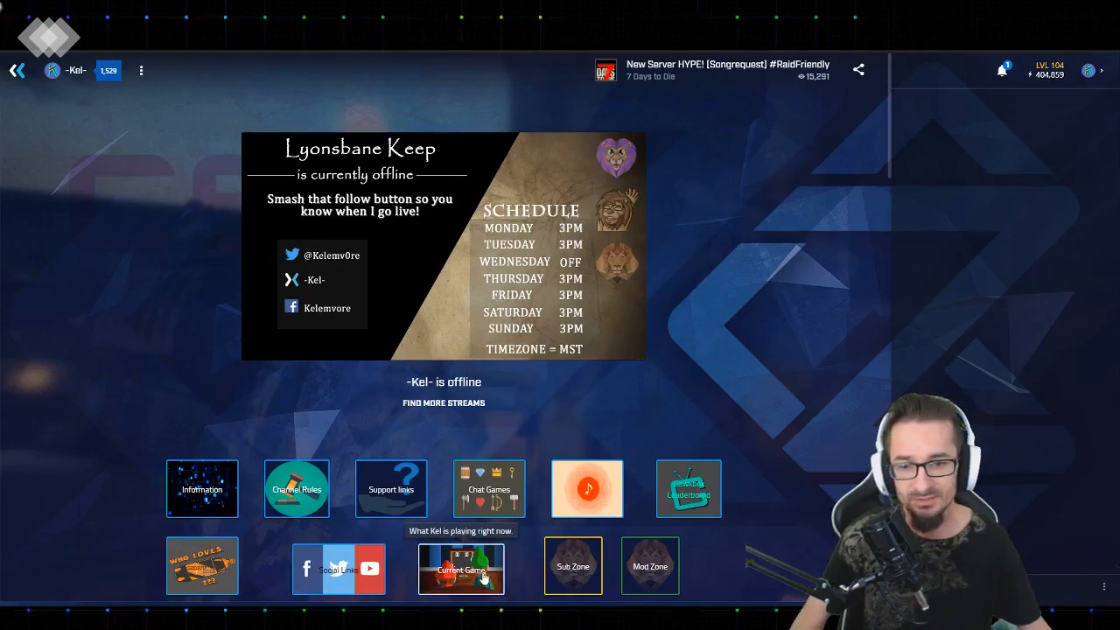
left_click(494, 487)
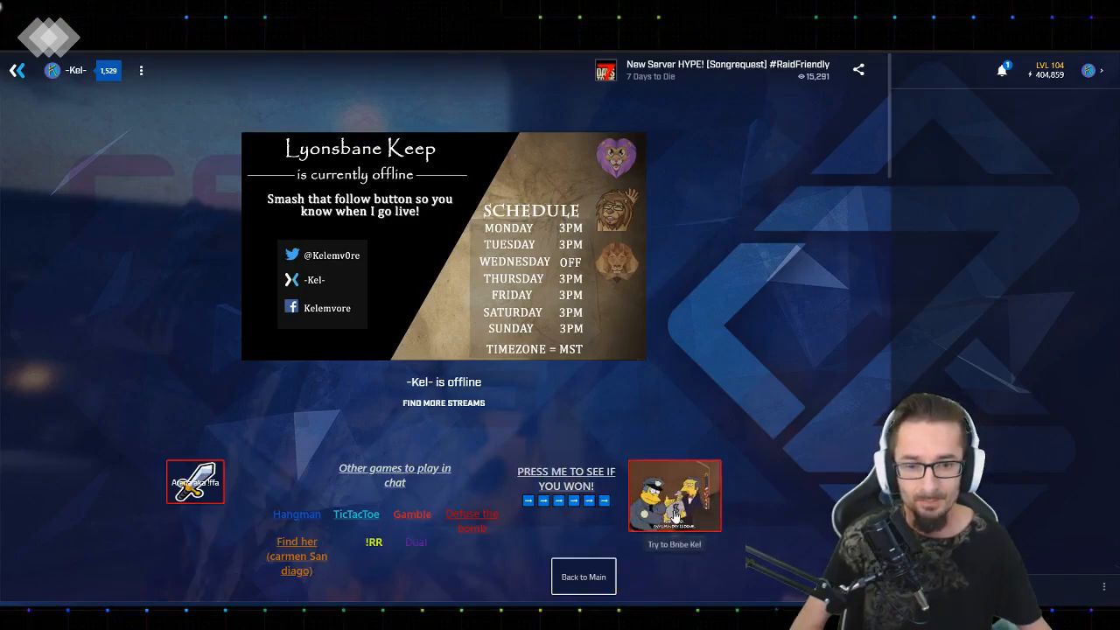
left_click(584, 577)
left_click(596, 488)
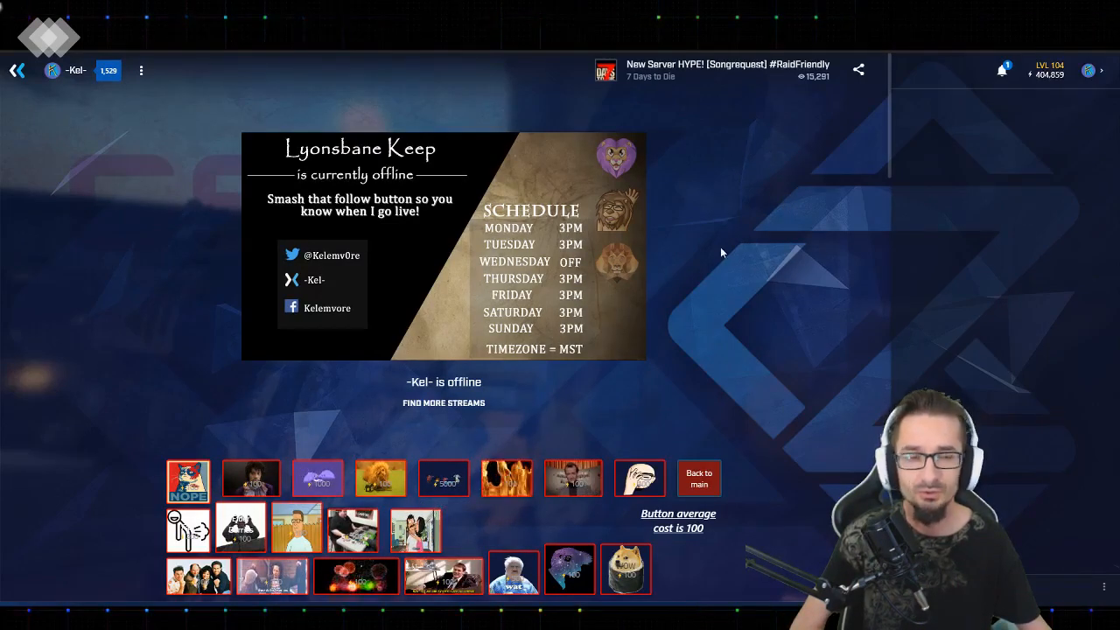
Open the firebot buttons interactive project from the Developer Lab in the editor's build view
left_click(1092, 71)
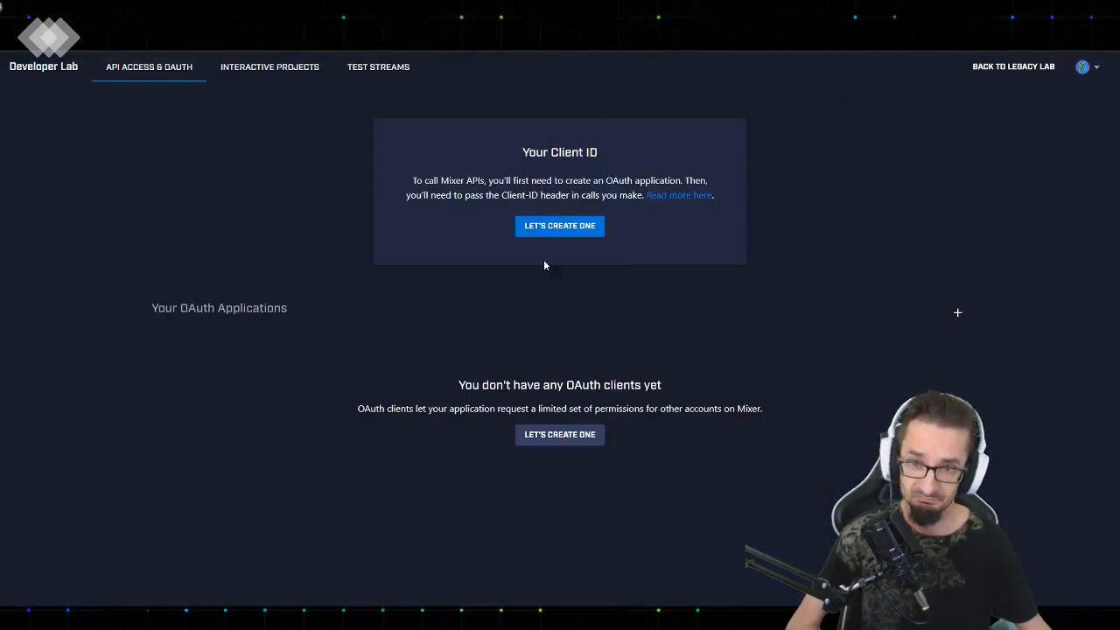
left_click(254, 70)
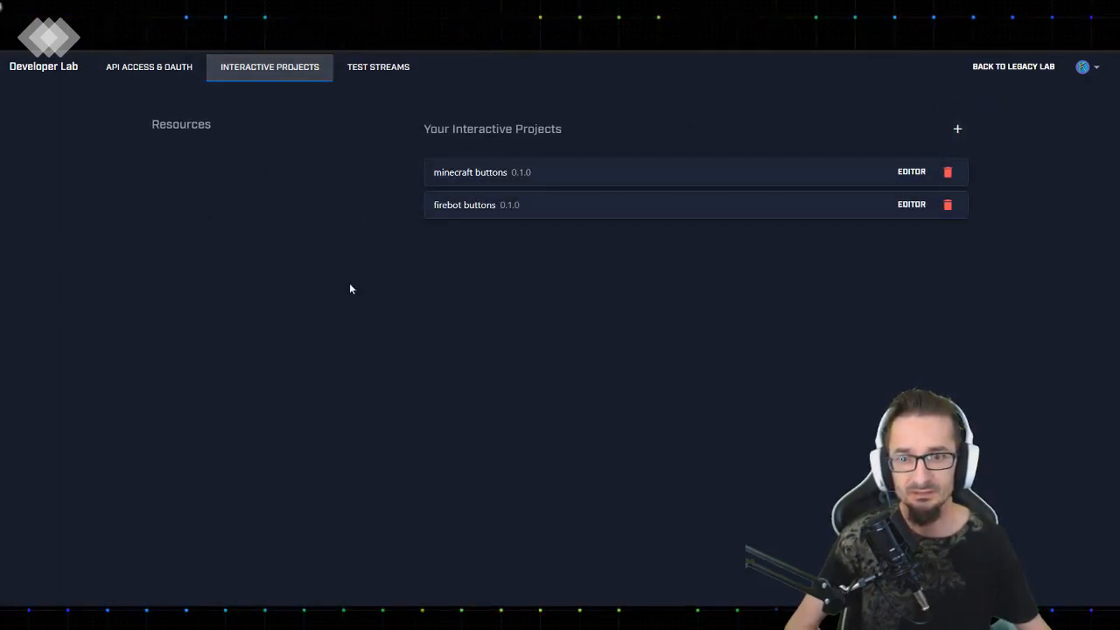
left_click(911, 205)
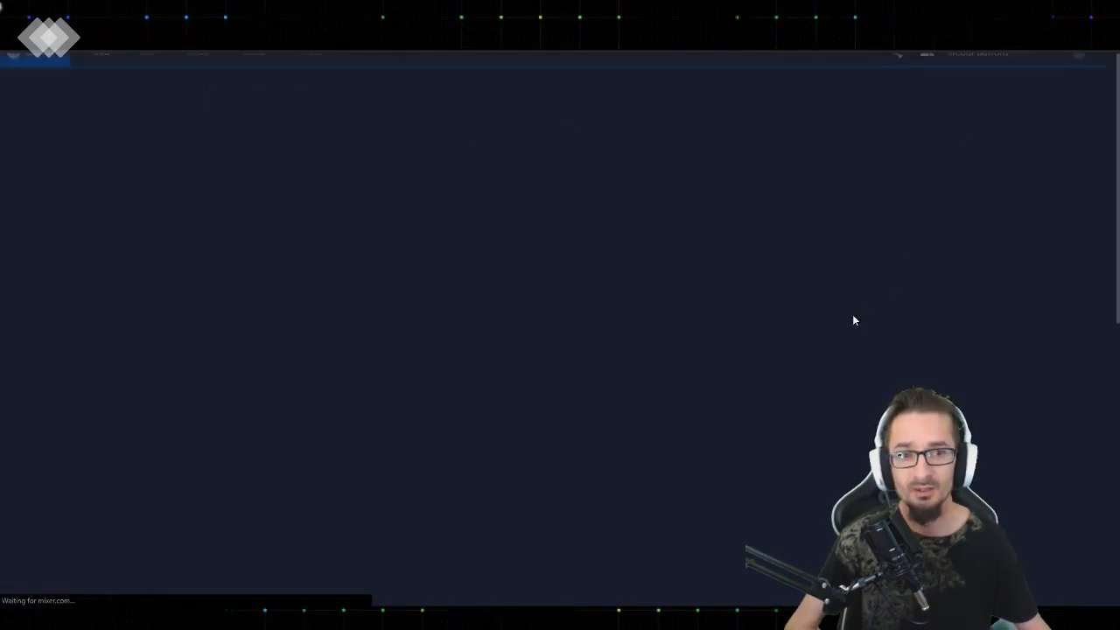
left_click(148, 68)
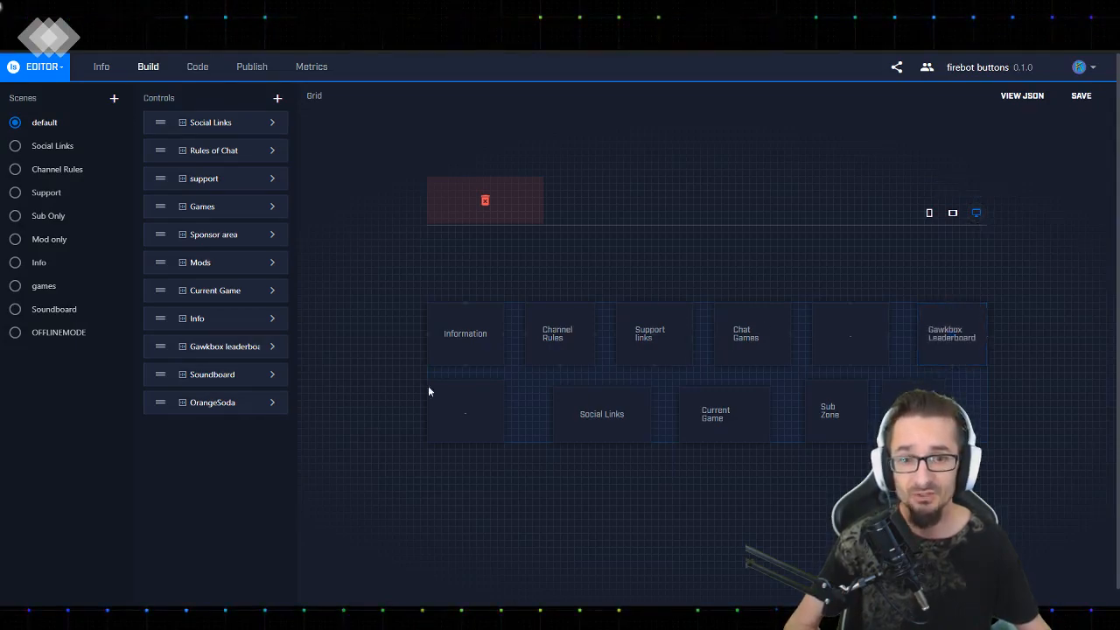
Preview the default scene's grid in the tablet and mobile layouts, and return to the desktop layout
left_click(953, 212)
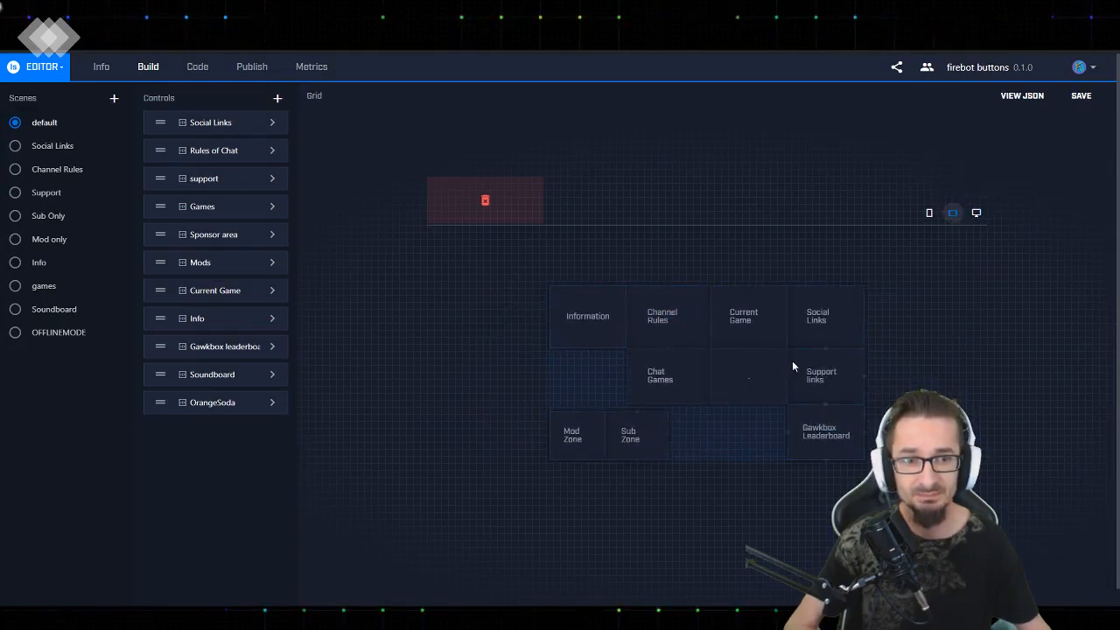
left_click(929, 212)
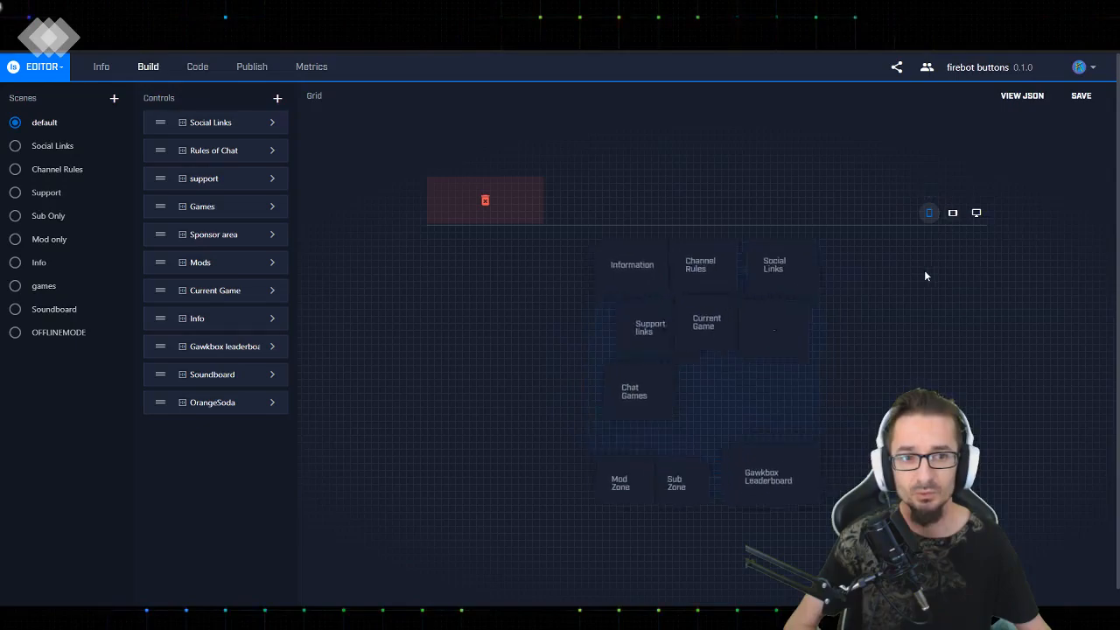
left_click(976, 214)
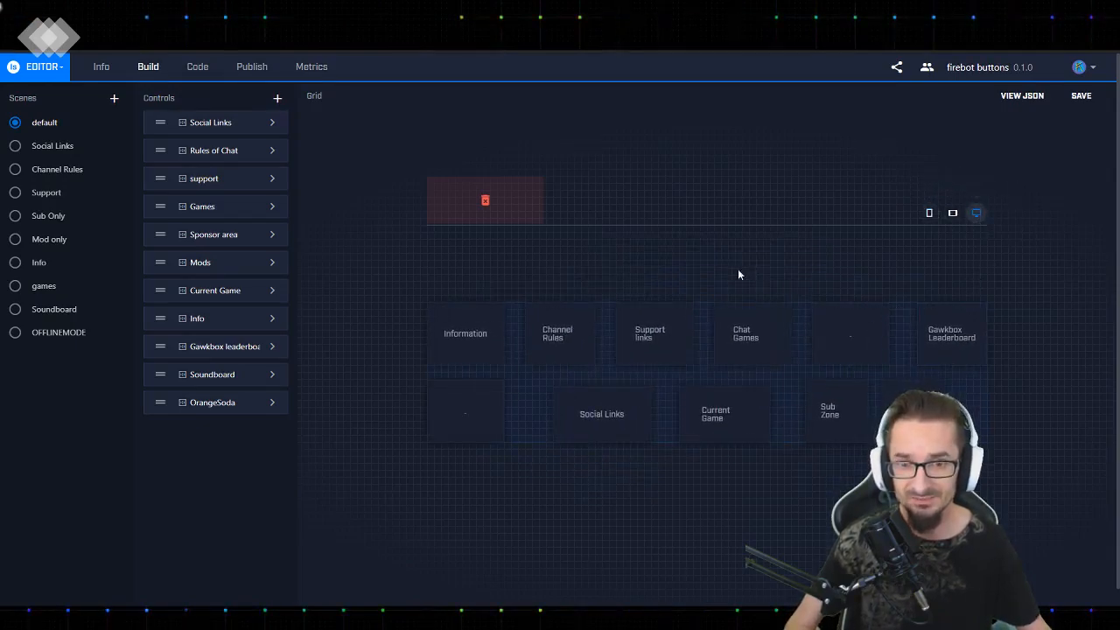
Delete the test button from the Soundboard scene's grid and control list, and save the project
left_click(15, 313)
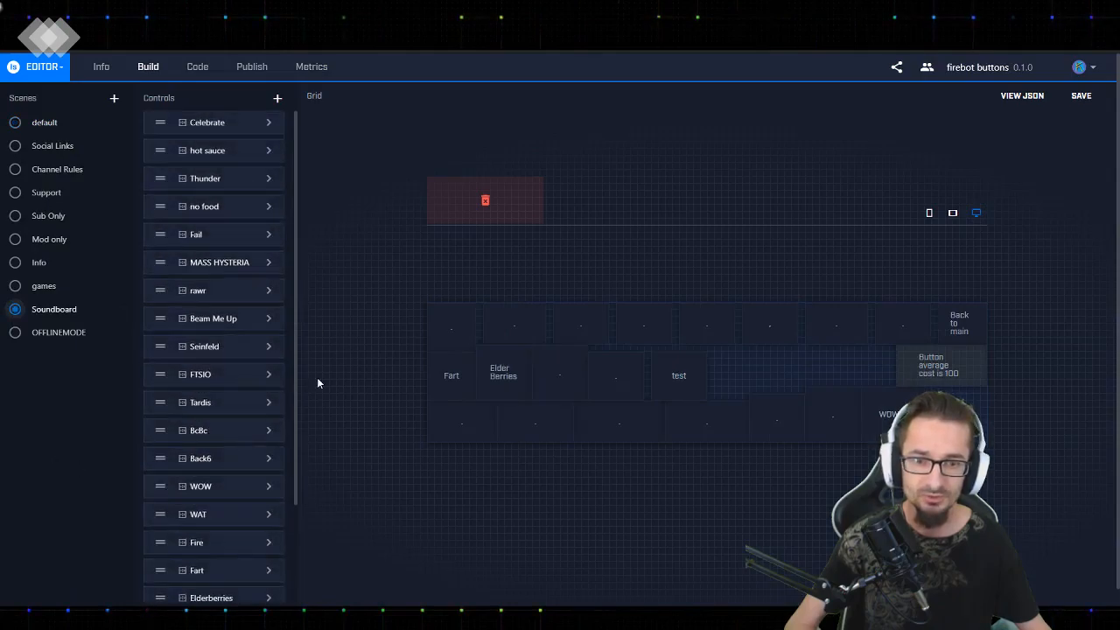
left_click_drag(672, 372, 489, 207)
scroll(231, 567, "down", 3)
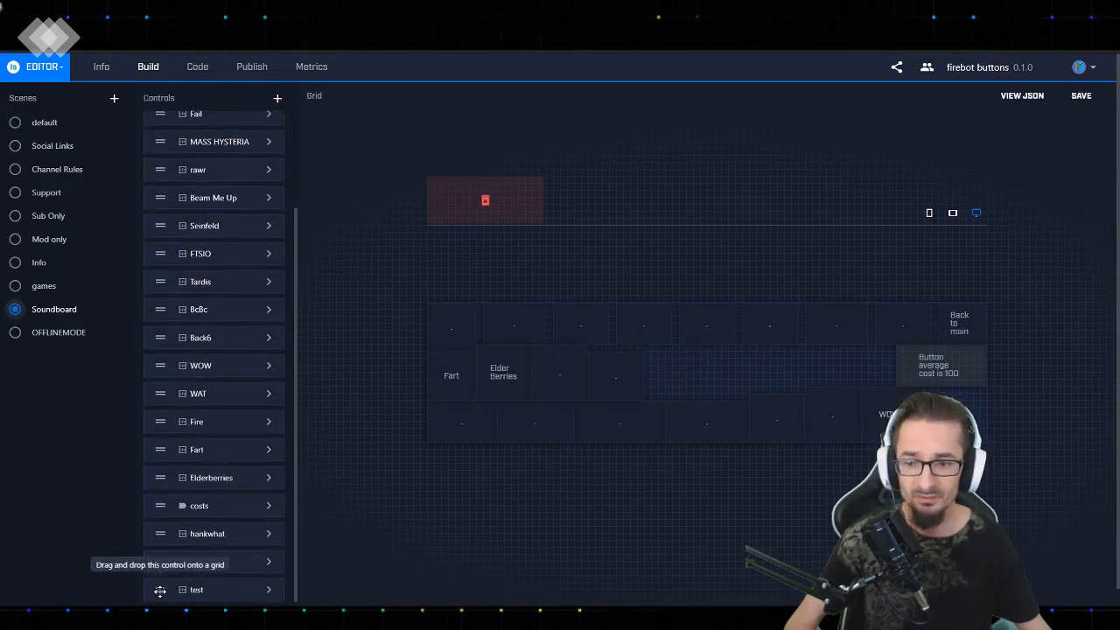
scroll(188, 530, "down", 1)
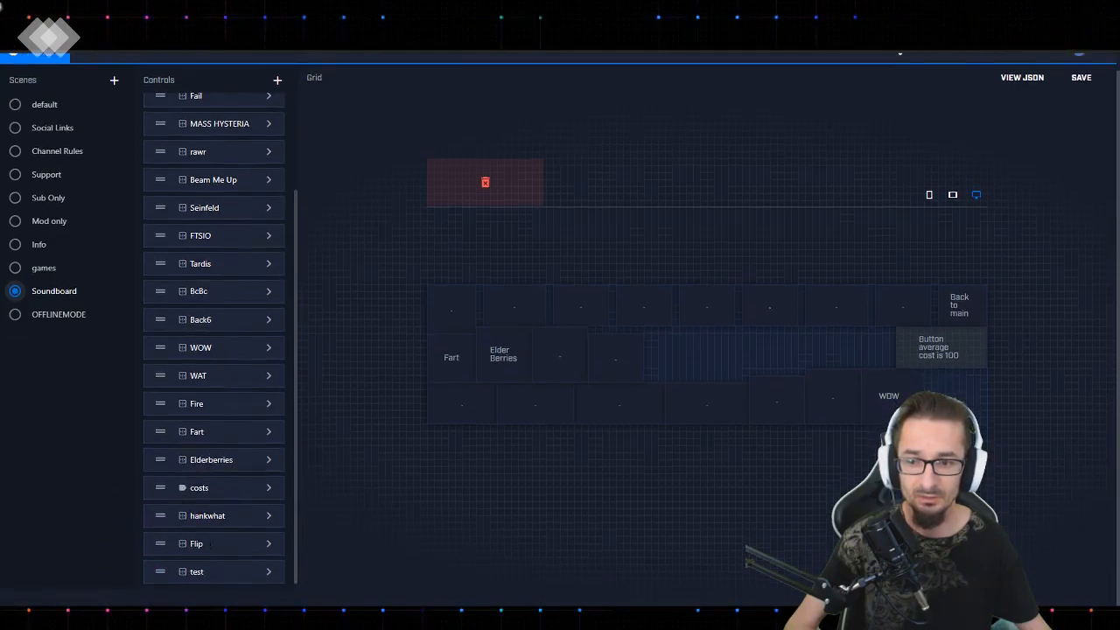
left_click(268, 572)
scroll(369, 536, "down", 1)
left_click(371, 585)
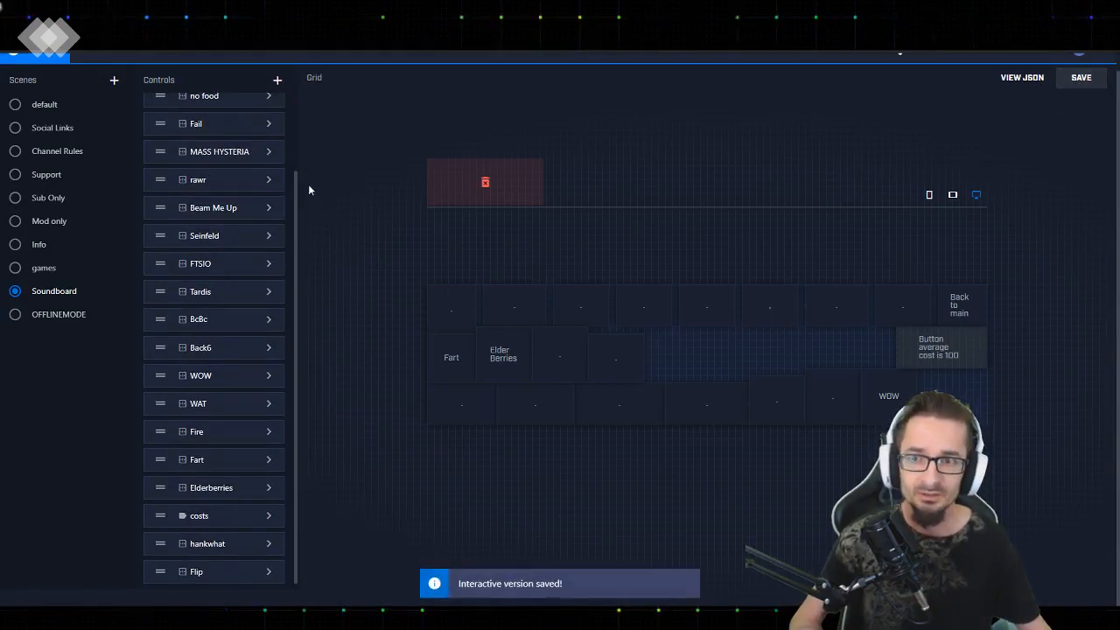
Look through the project's scenes from Social Links to OFFLINEMODE, and return to the Soundboard scene
scroll(324, 208, "up", 1)
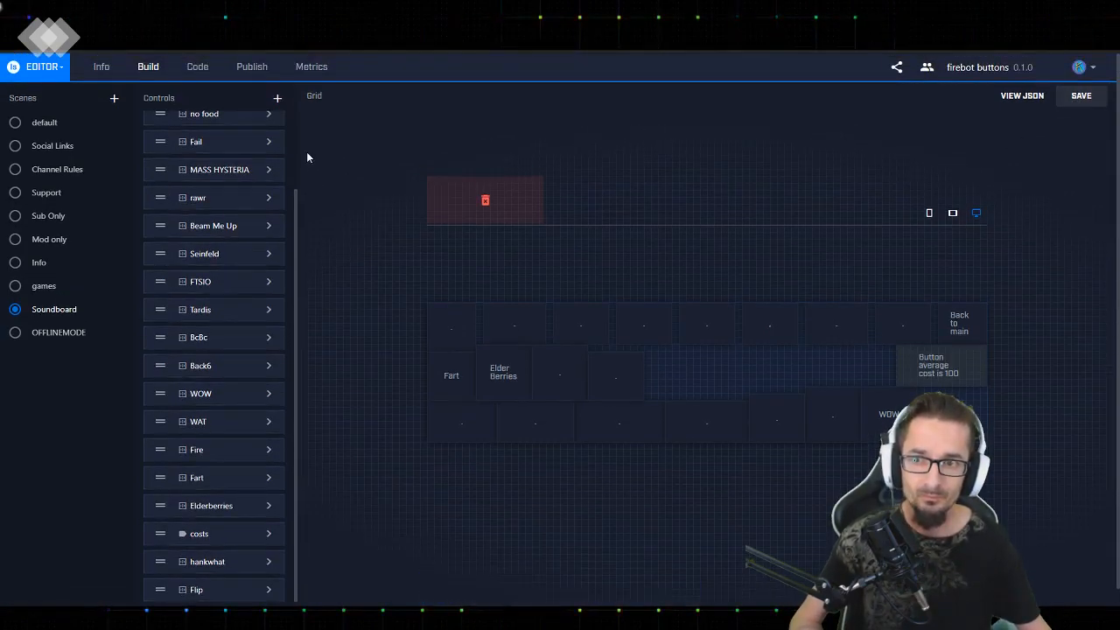
scroll(236, 273, "up", 1)
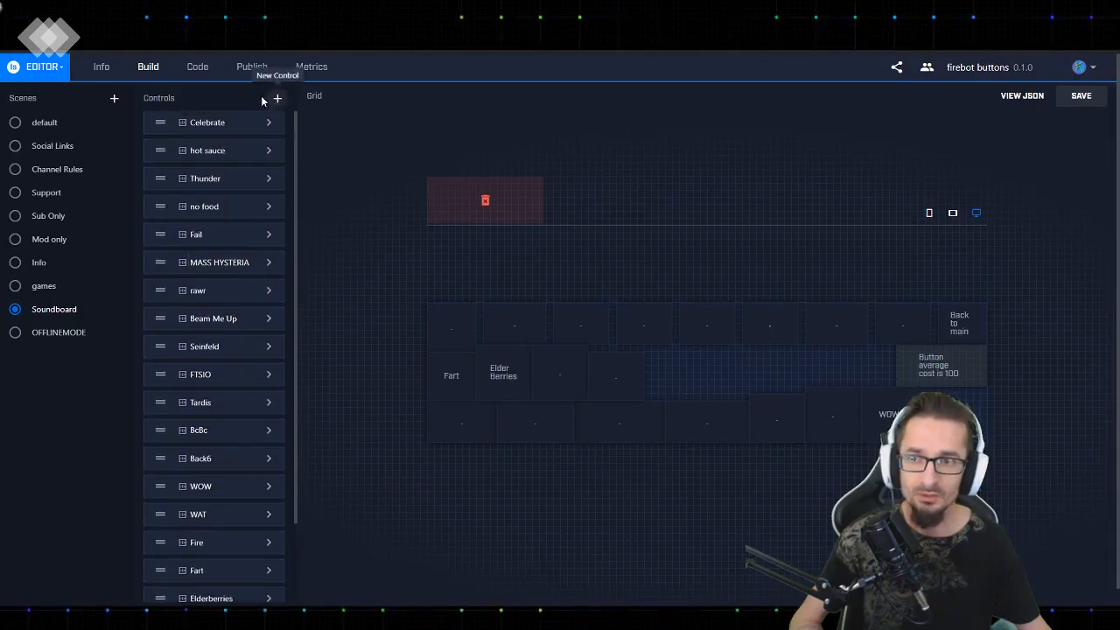
left_click(725, 337)
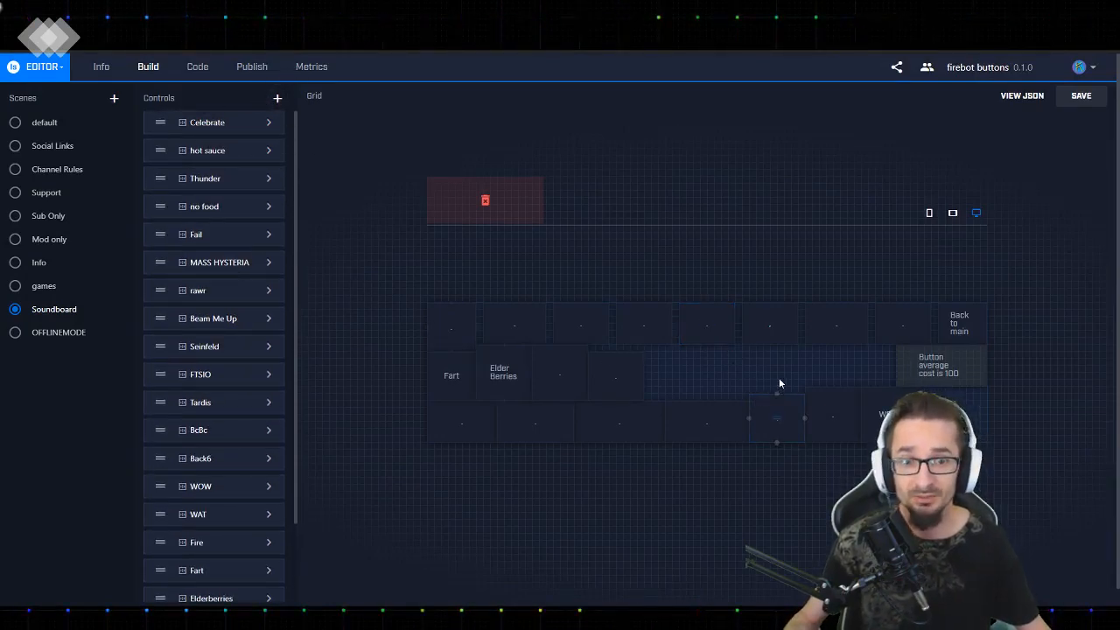
left_click(15, 145)
left_click(16, 169)
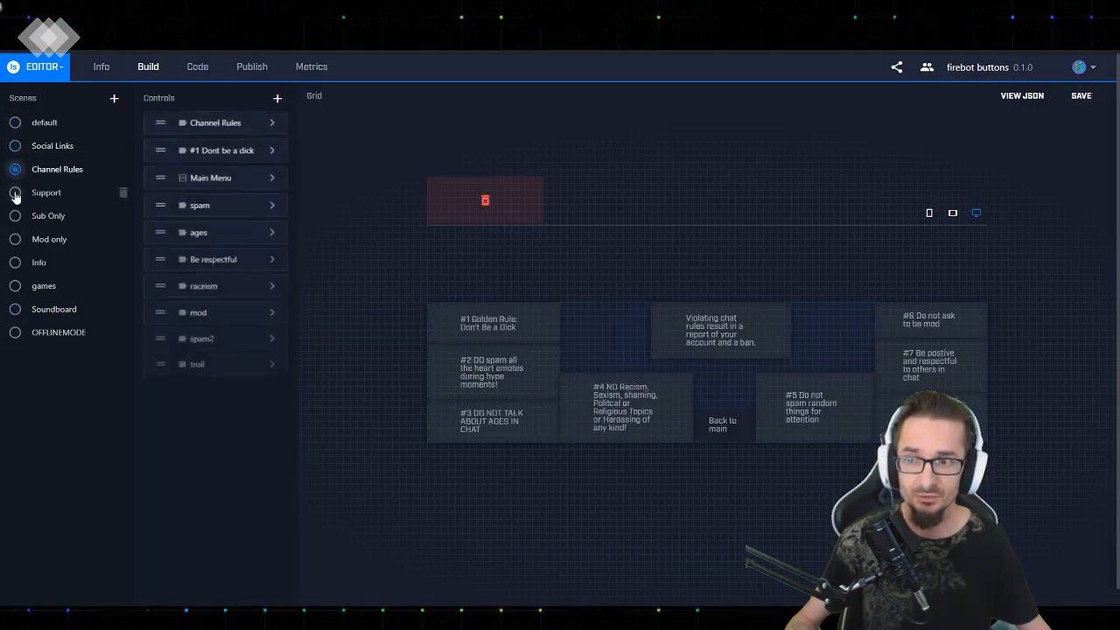
left_click(15, 192)
left_click(15, 216)
left_click(15, 239)
left_click(15, 262)
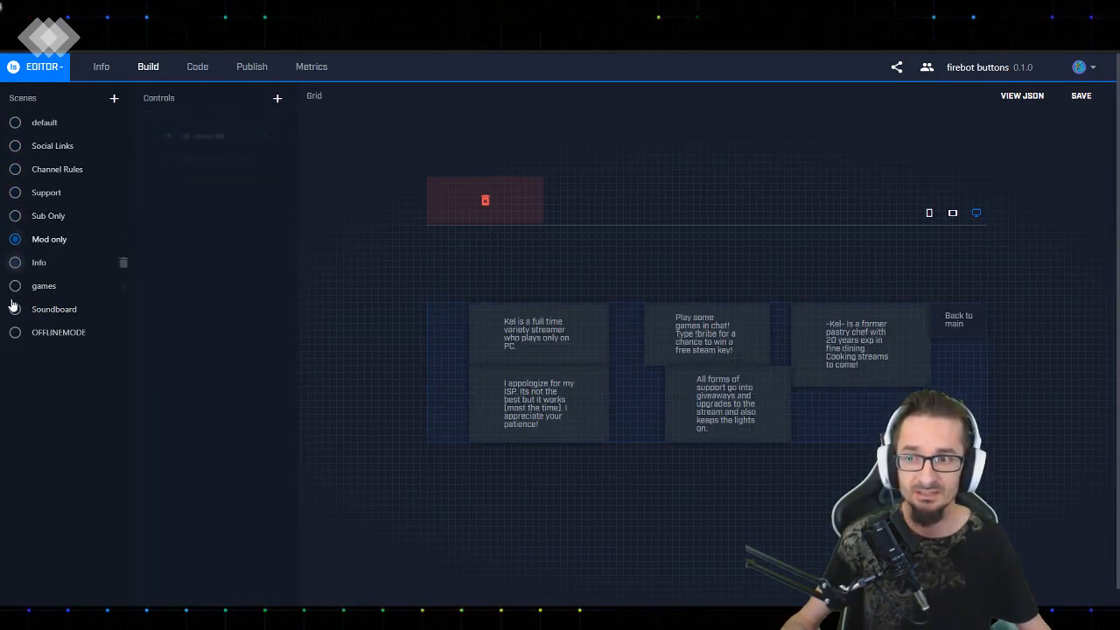
left_click(14, 286)
left_click(15, 308)
left_click(15, 333)
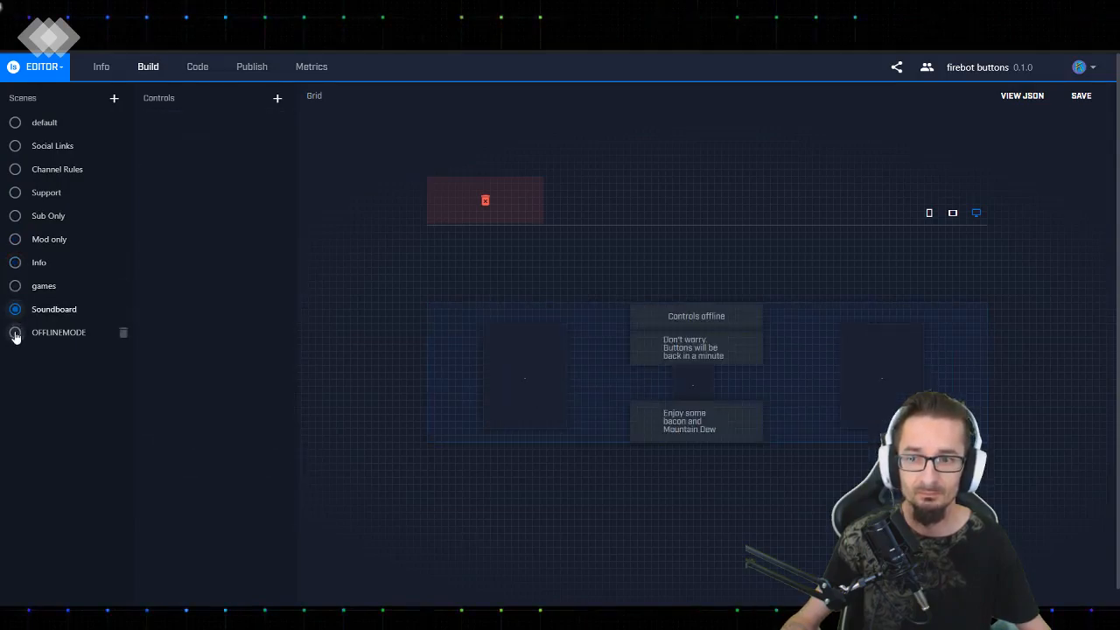
left_click(14, 309)
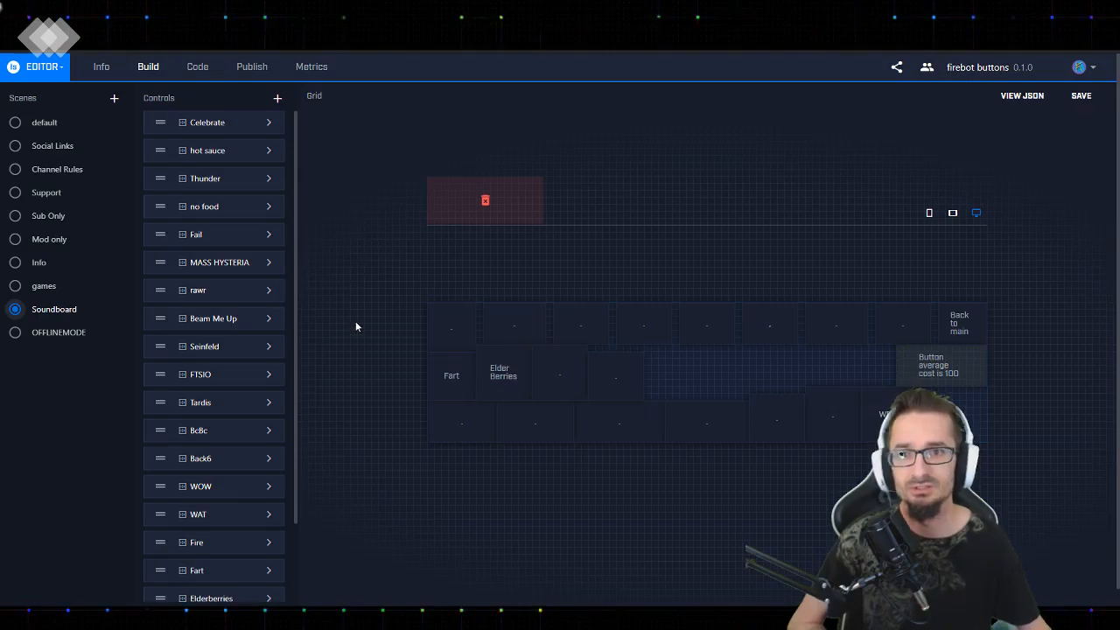
Add a new button control named Test to the Soundboard scene
scroll(263, 411, "down", 2)
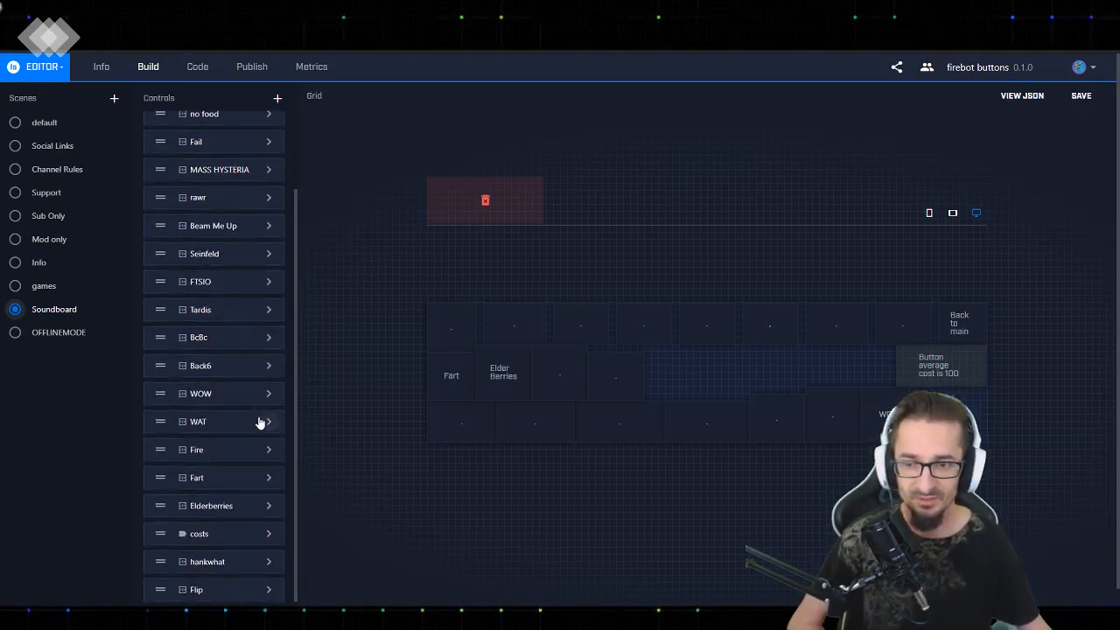
scroll(234, 455, "down", 1)
scroll(263, 262, "up", 2)
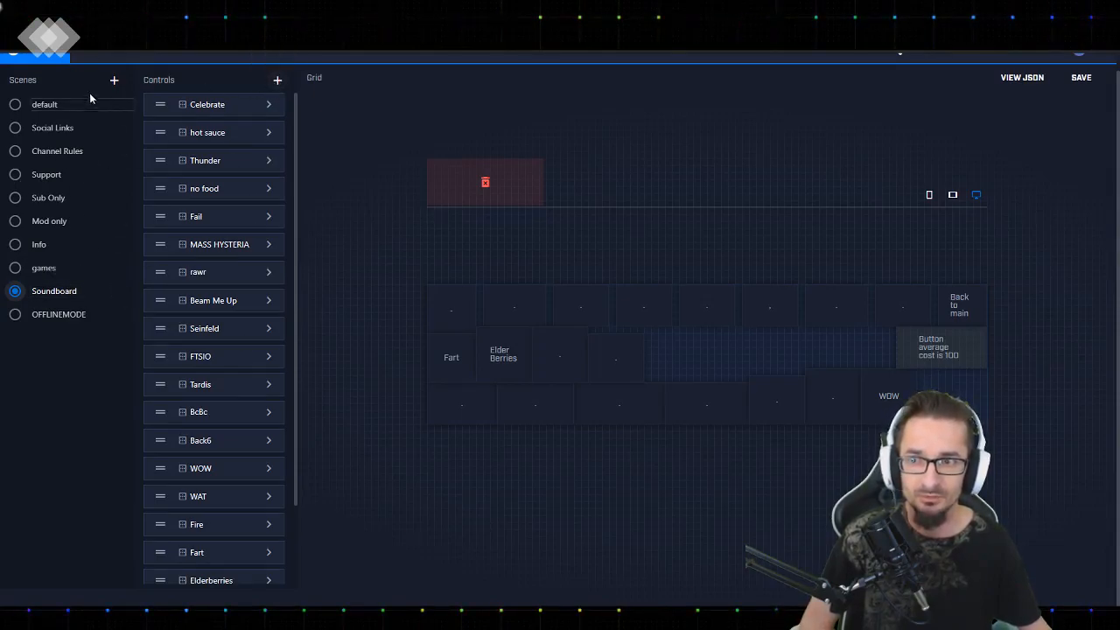
left_click(277, 82)
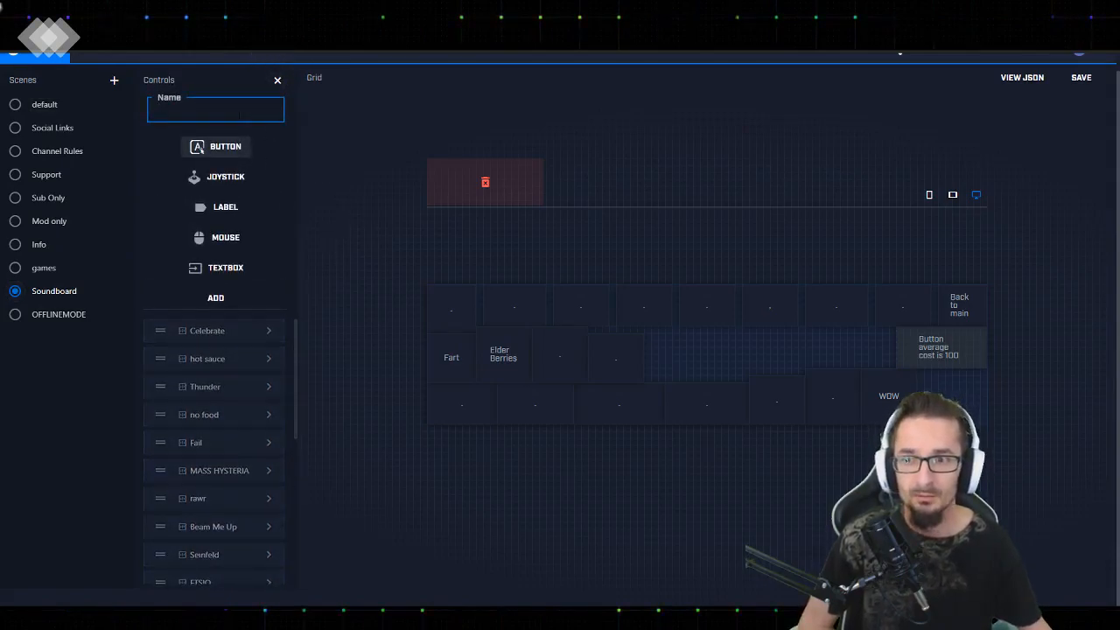
type("Test")
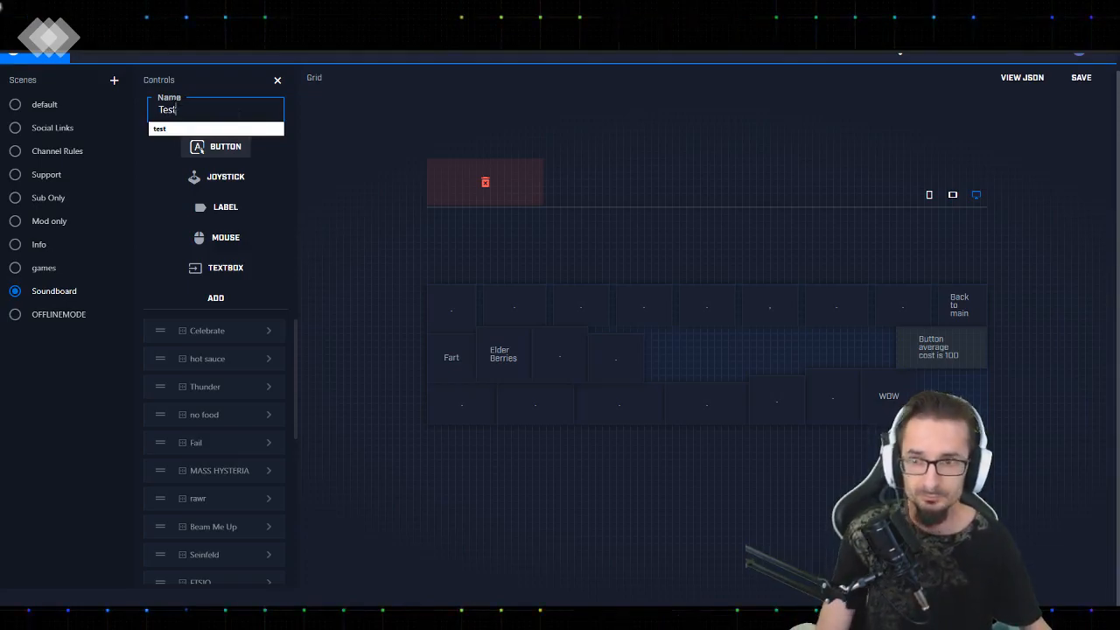
left_click(333, 173)
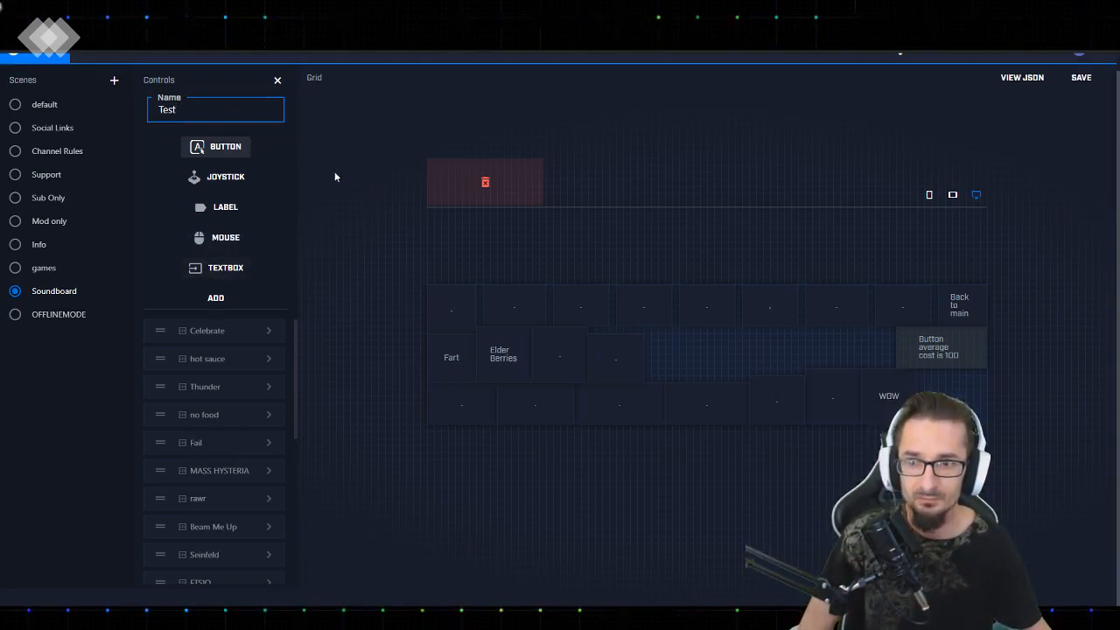
left_click(215, 299)
Set the display text of the new Test button to Test in its control settings
scroll(243, 270, "down", 3)
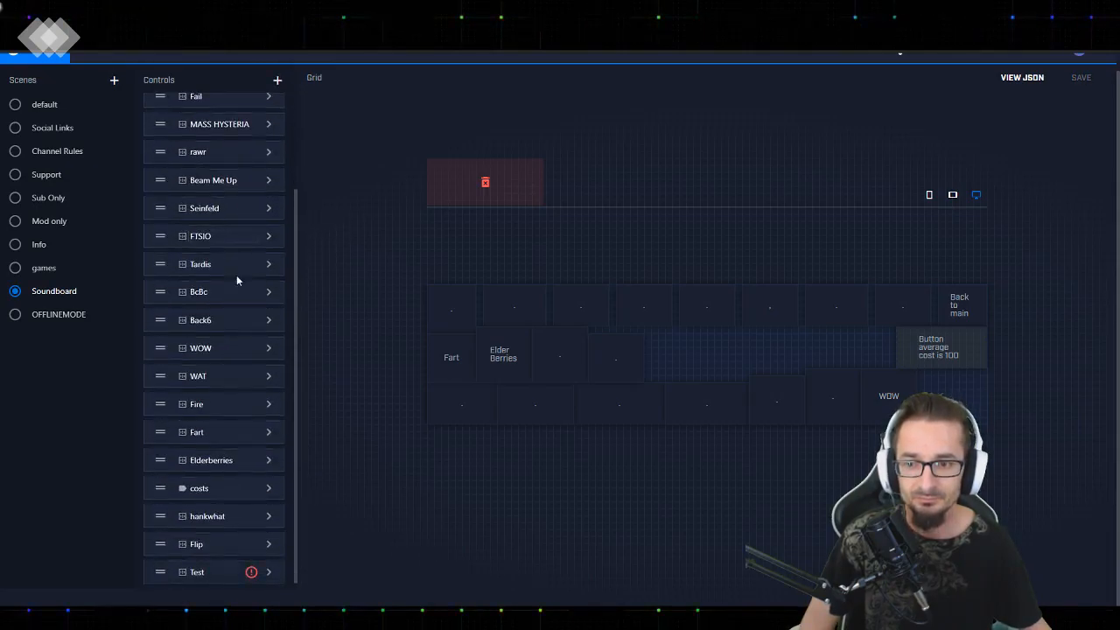
scroll(217, 263, "up", 3)
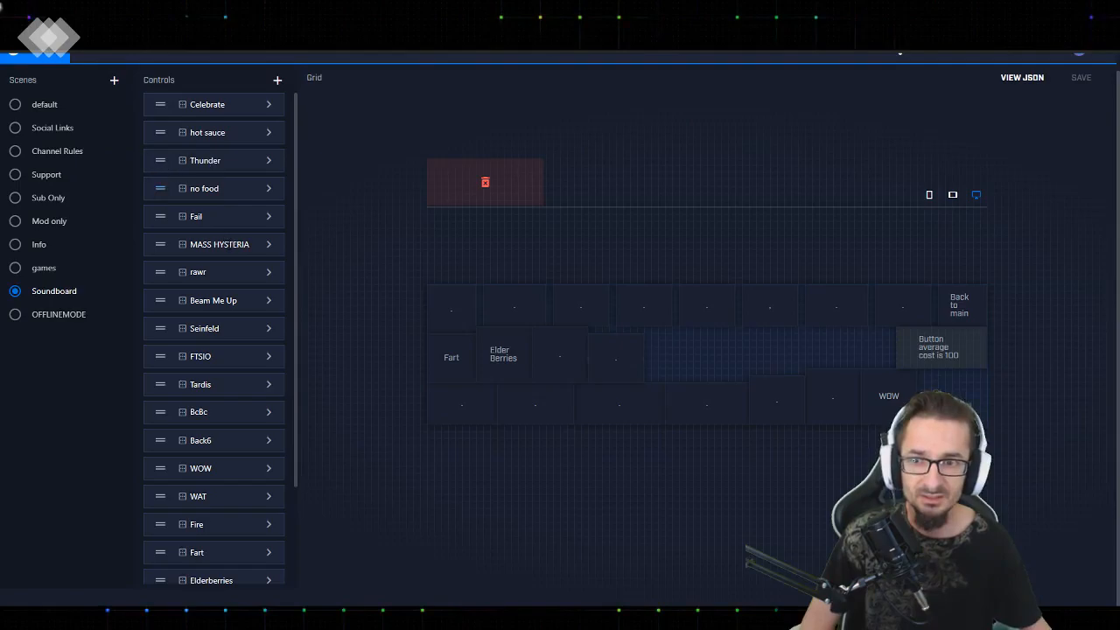
scroll(225, 482, "down", 3)
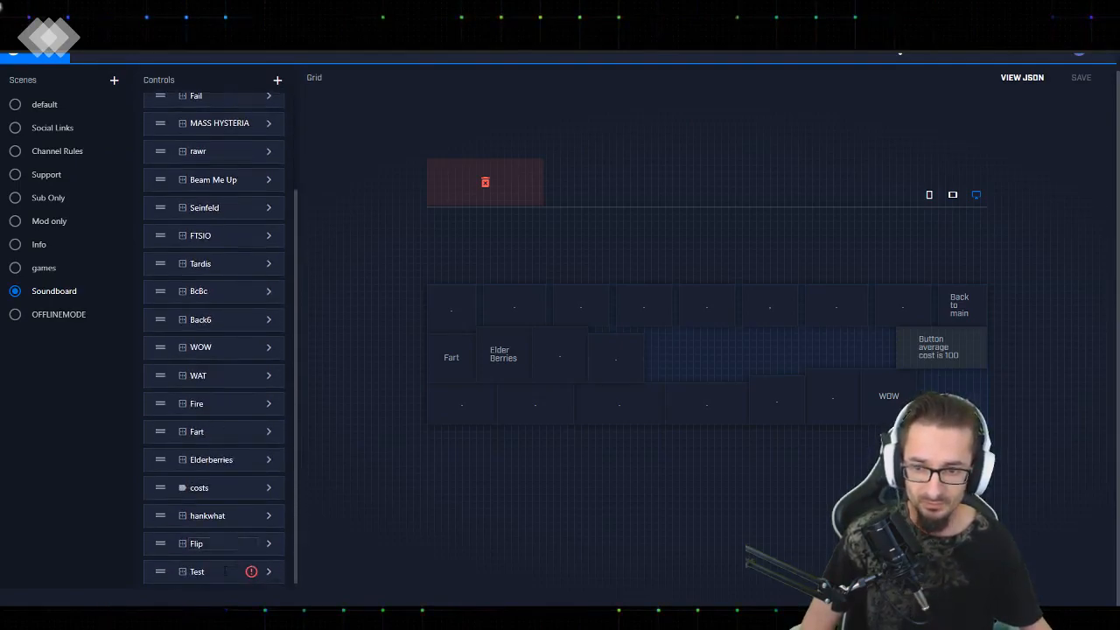
left_click(269, 573)
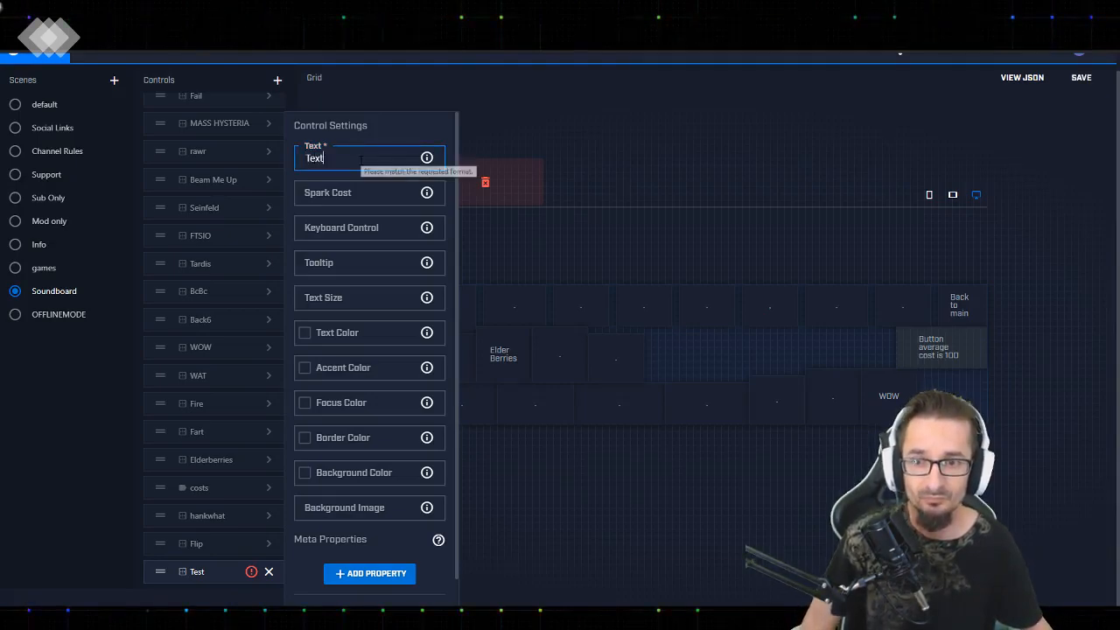
key("BackSpace")
key("BackSpace")
type("st")
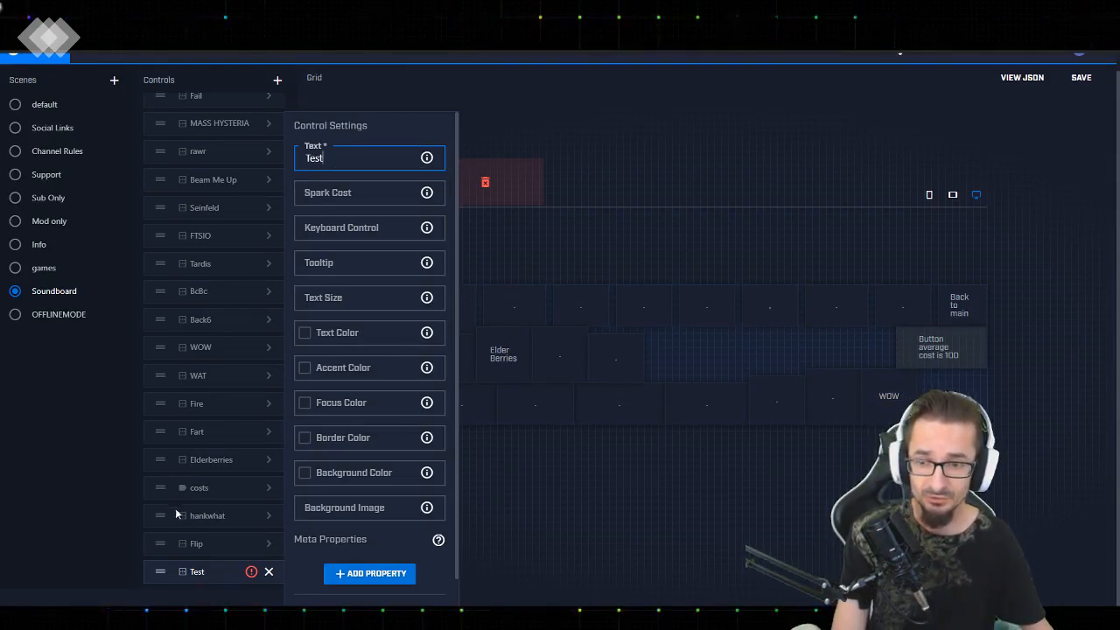
Review the control settings of the WOW and WAT buttons, and reopen the Test button's settings
left_click(264, 357)
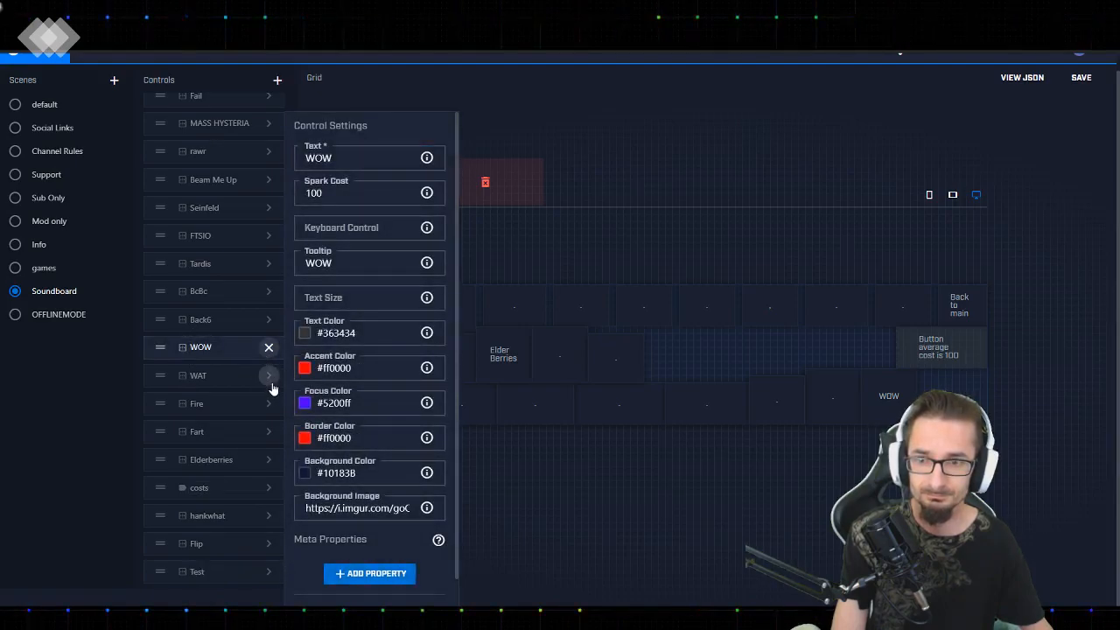
left_click(268, 378)
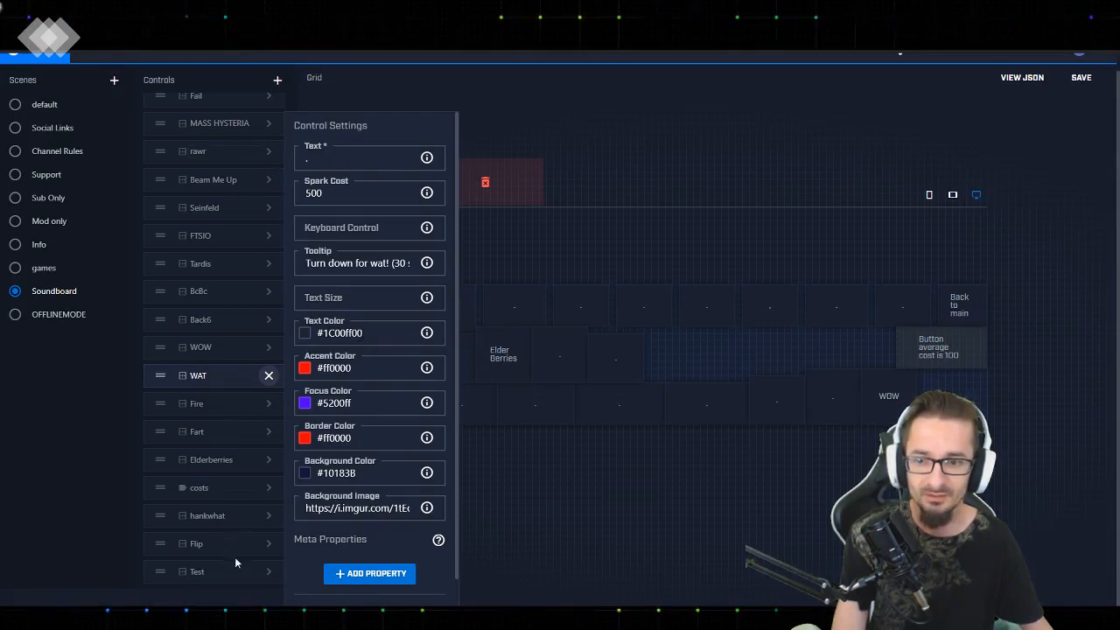
left_click(270, 578)
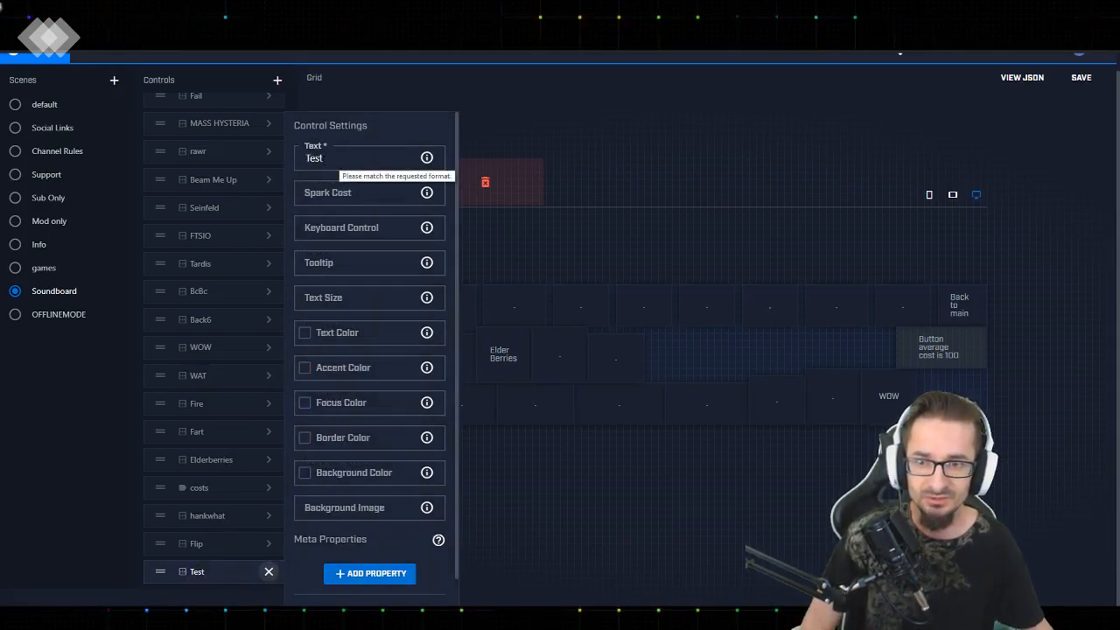
Go through the Test button's color settings from Text Color to Background Color, ending at its Background Image setting
left_click(333, 334)
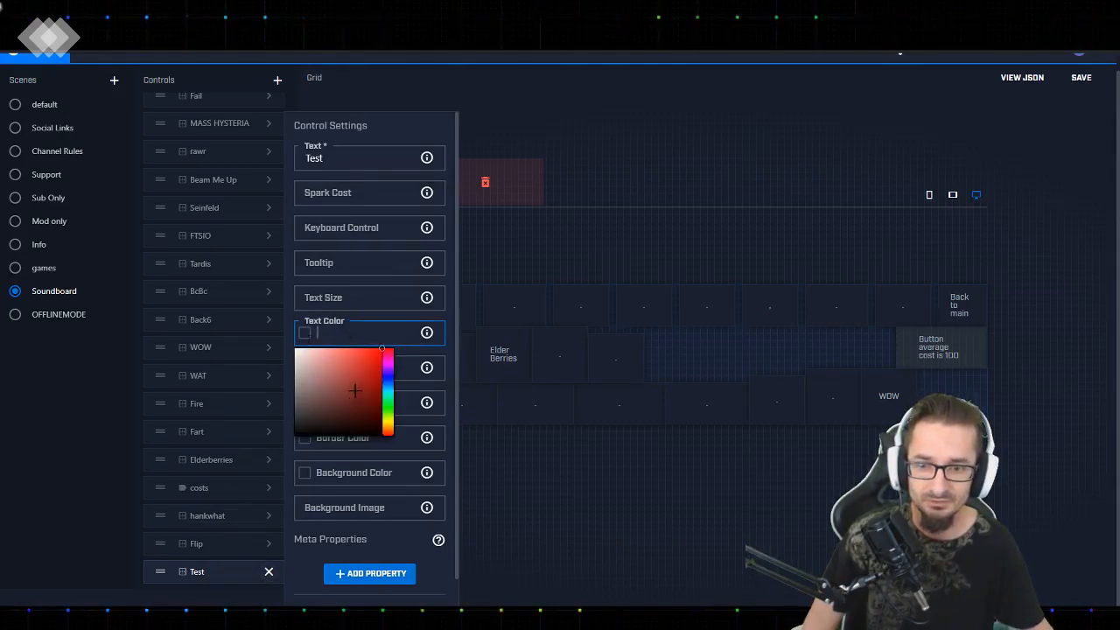
left_click(361, 370)
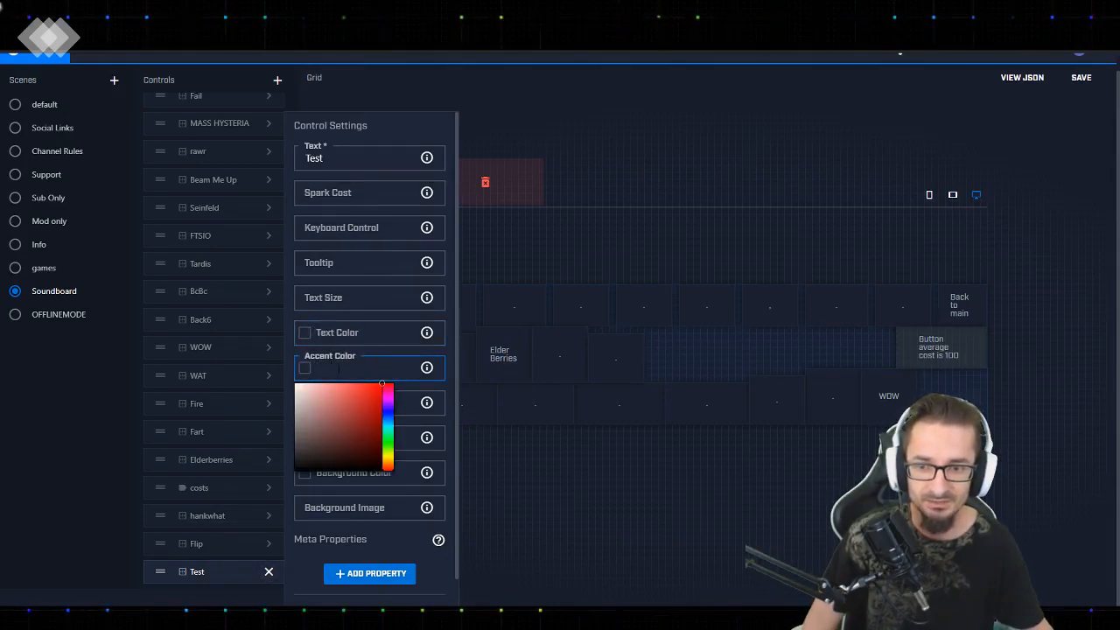
key("Tab")
key("Tab")
key("Tab")
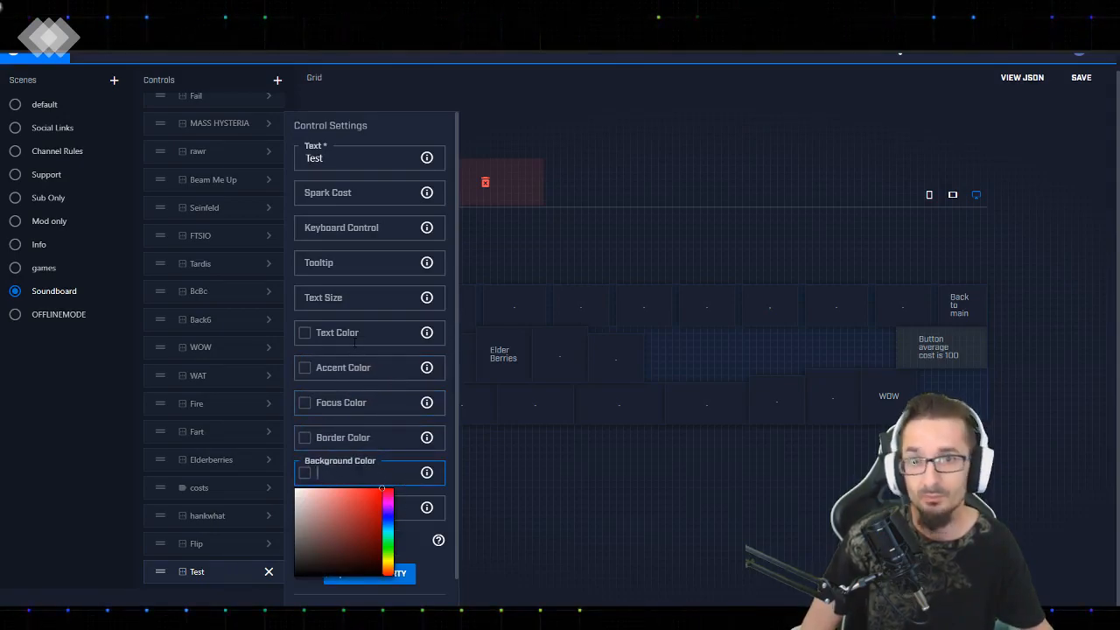
key("Tab")
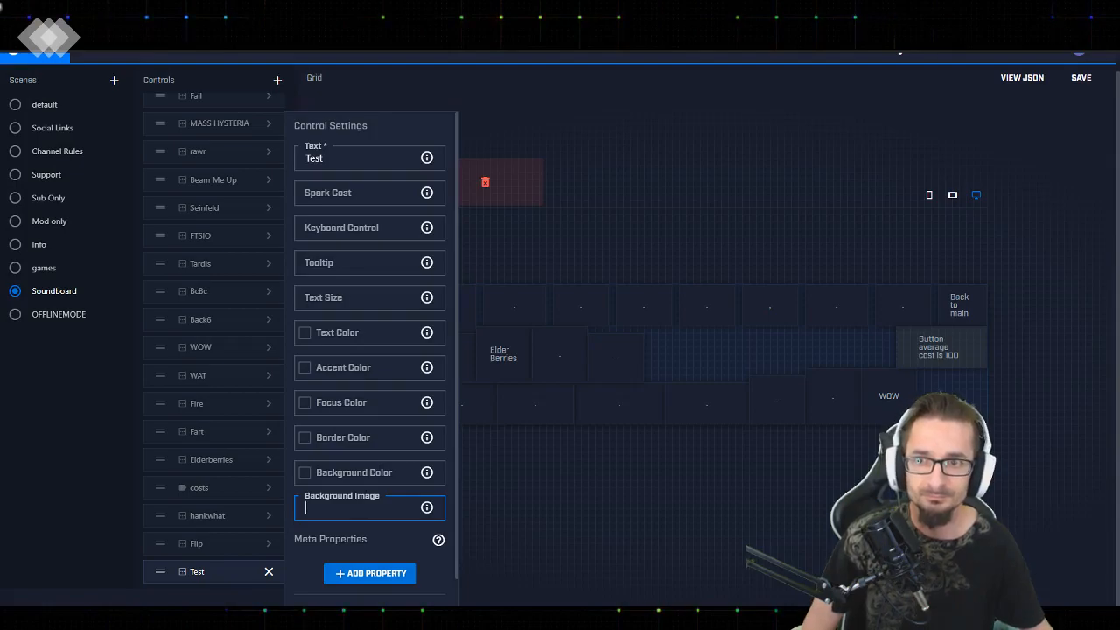
Switch to GIPHY, open the Fox TV GIF of the character riding an eagle, and copy its GIF link
key("alt+Tab")
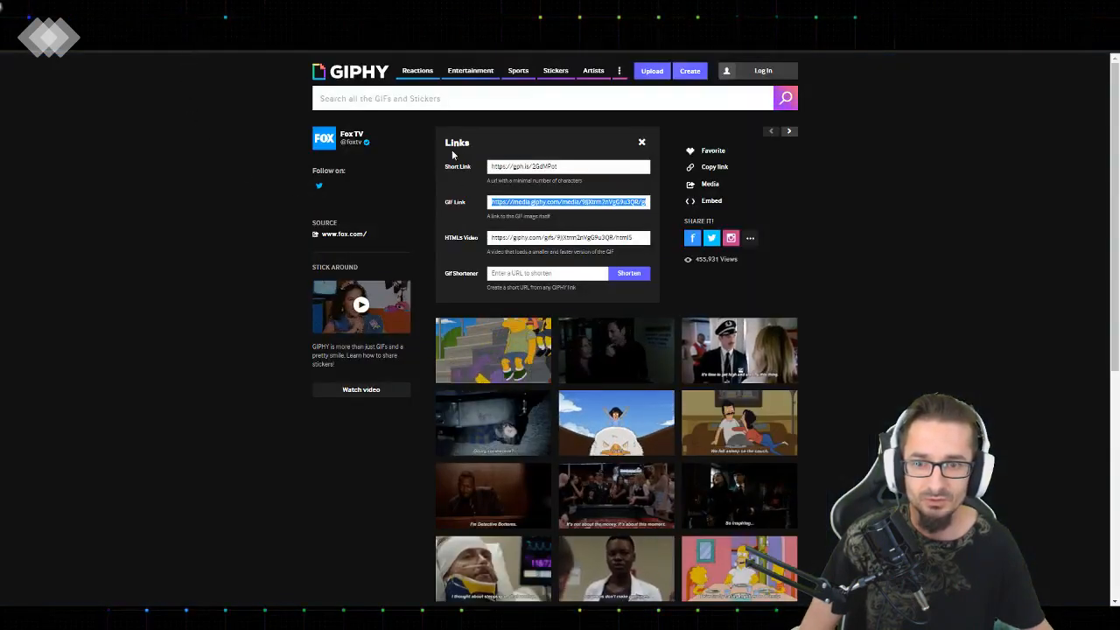
left_click(642, 144)
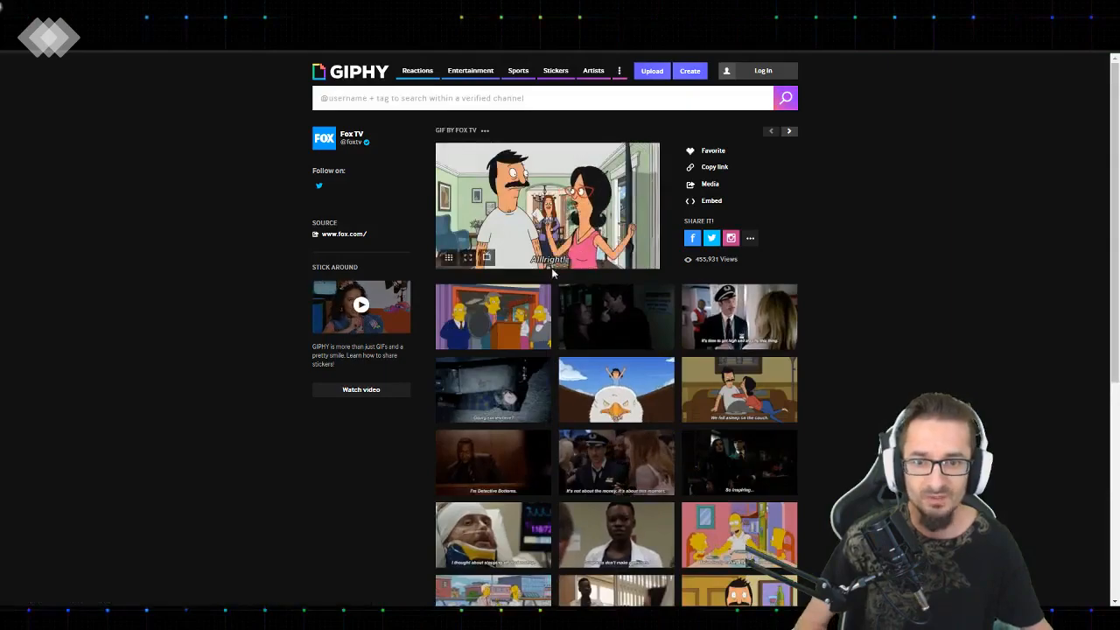
left_click(477, 328)
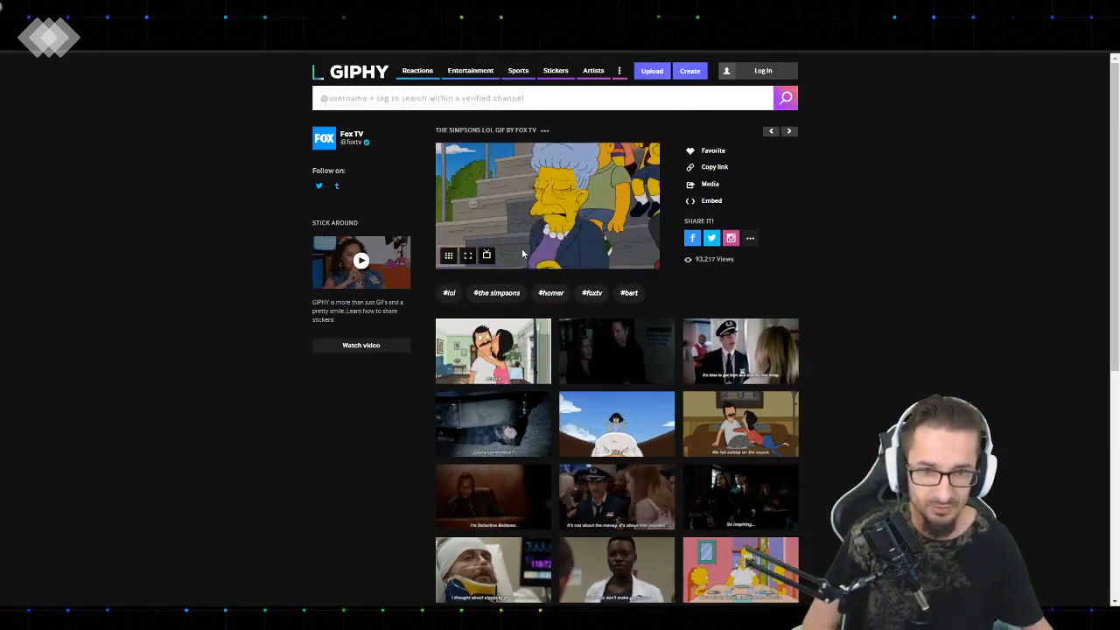
left_click(607, 418)
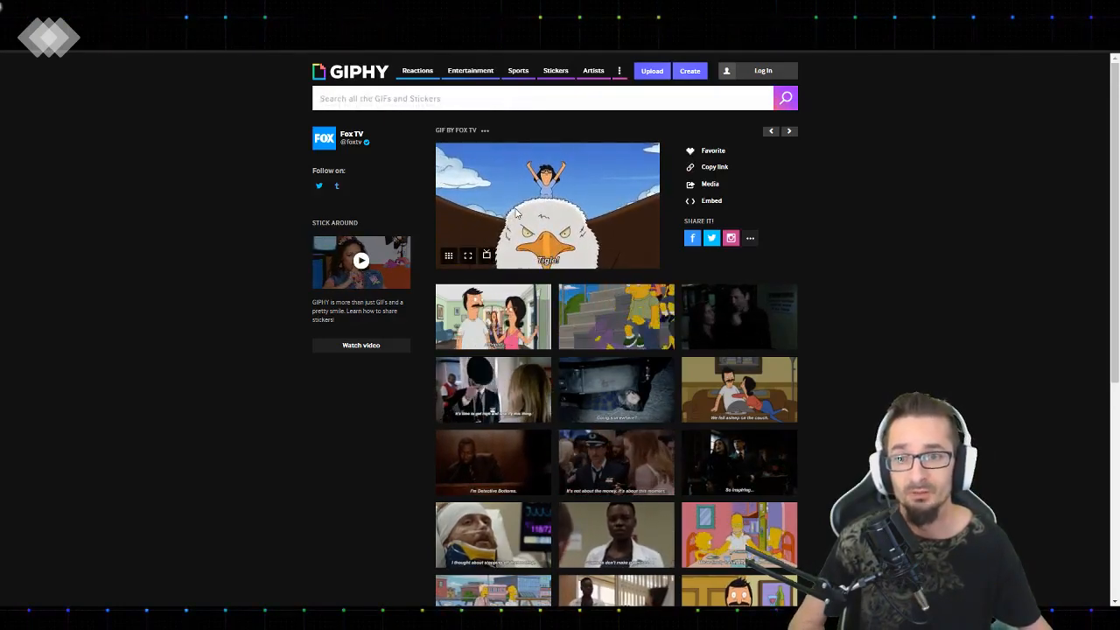
left_click(709, 184)
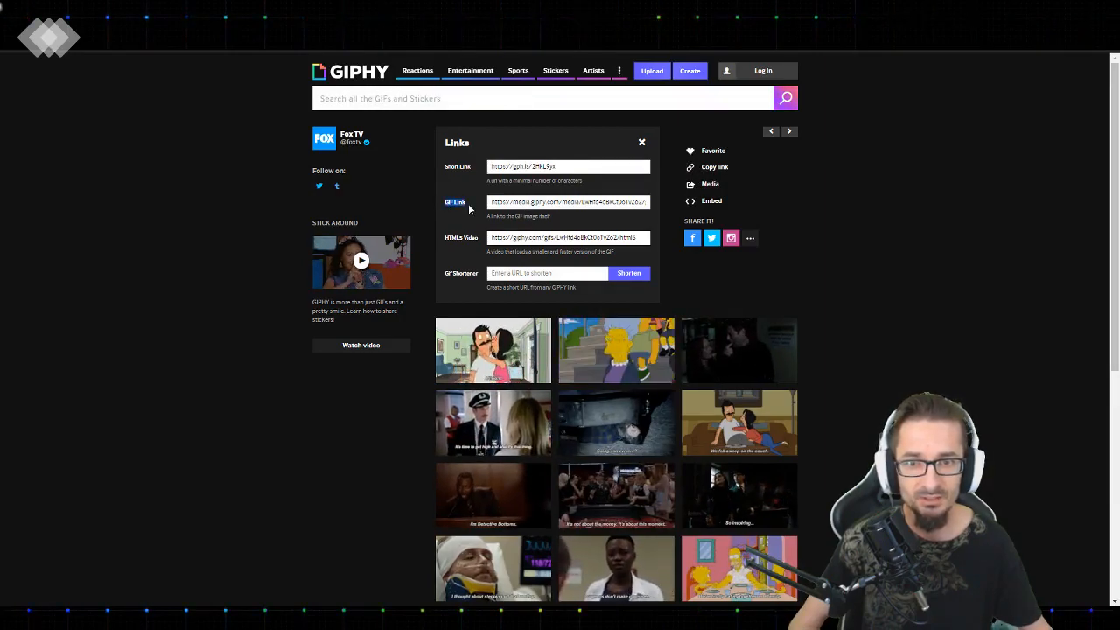
left_click(533, 201)
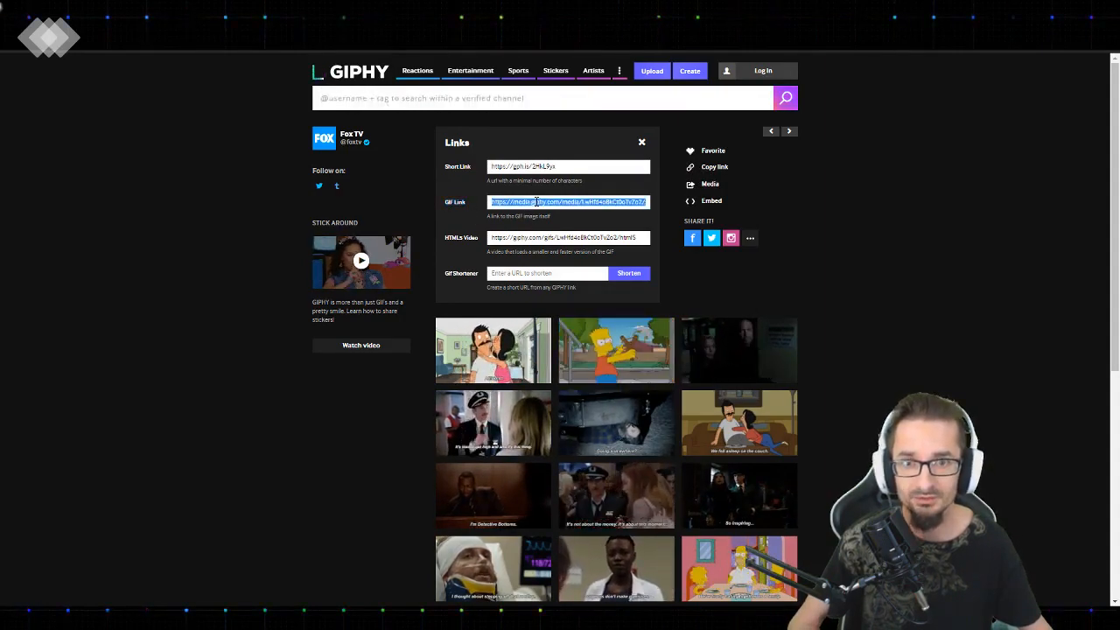
key("ctrl+c")
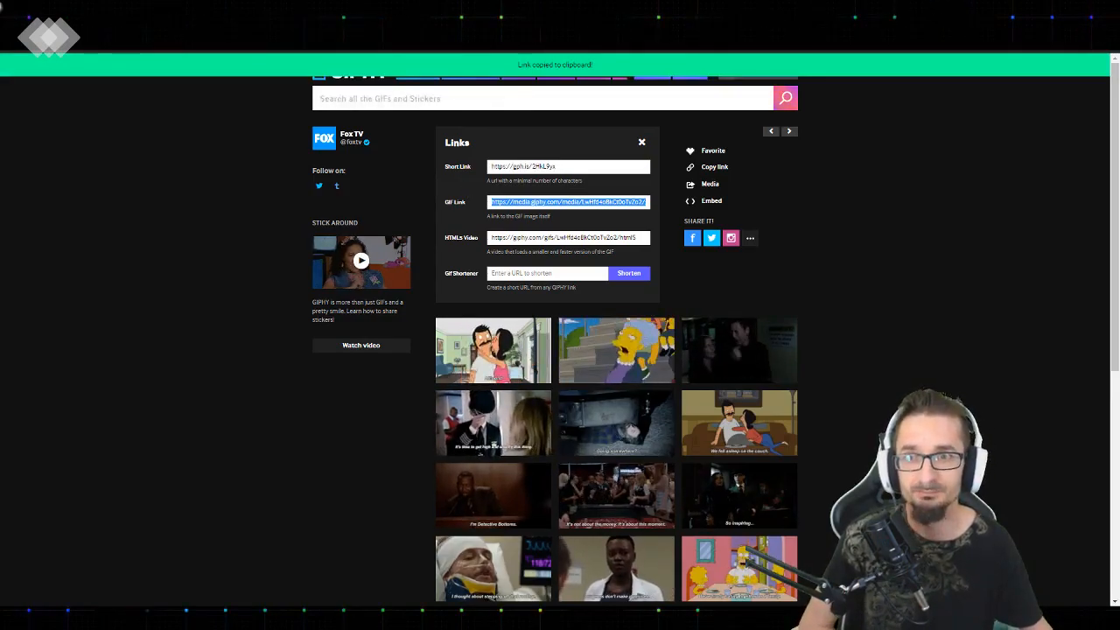
Switch back to the Mixer editor and paste the copied GIPHY link as the Test button's background image
key("alt+Tab")
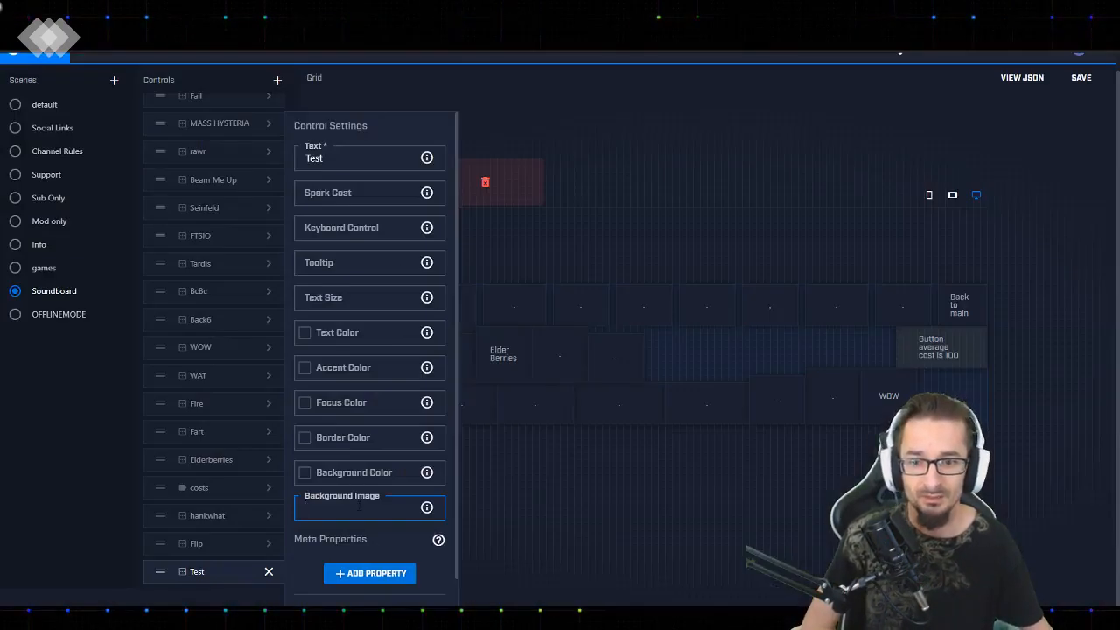
key("ctrl+v")
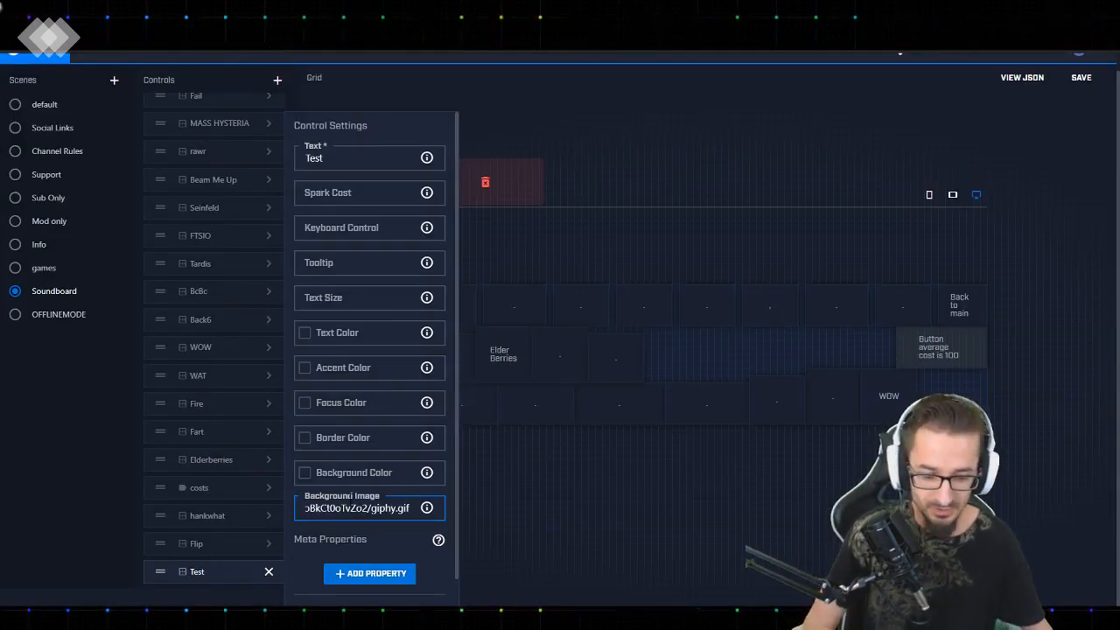
key("Home")
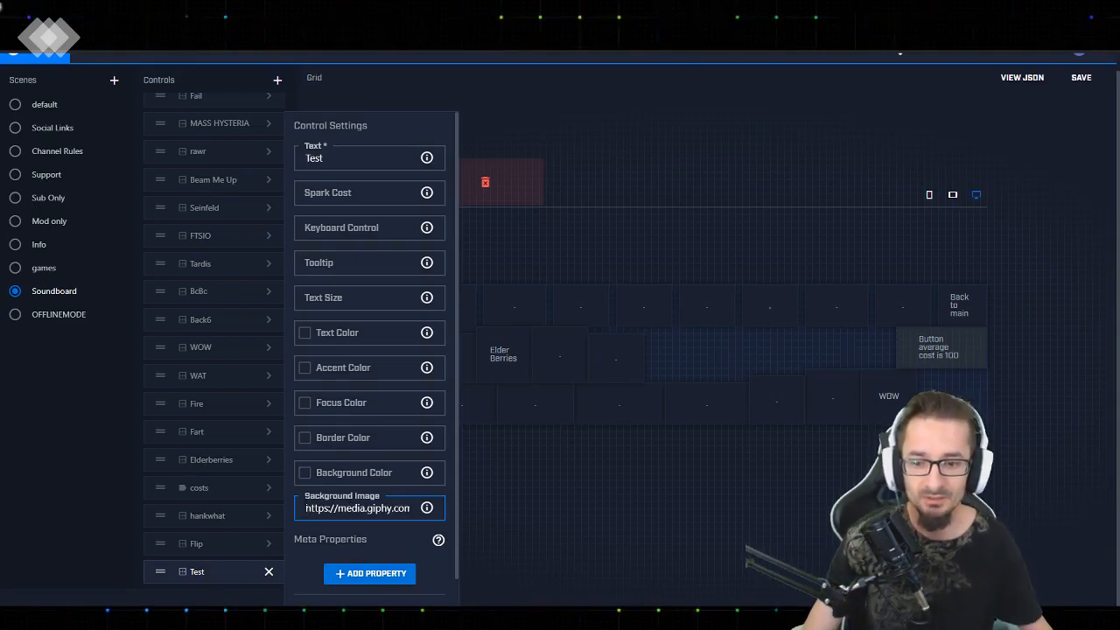
Try adding blob: in front of the Test button's background image URL, and remove it again
type("blob")
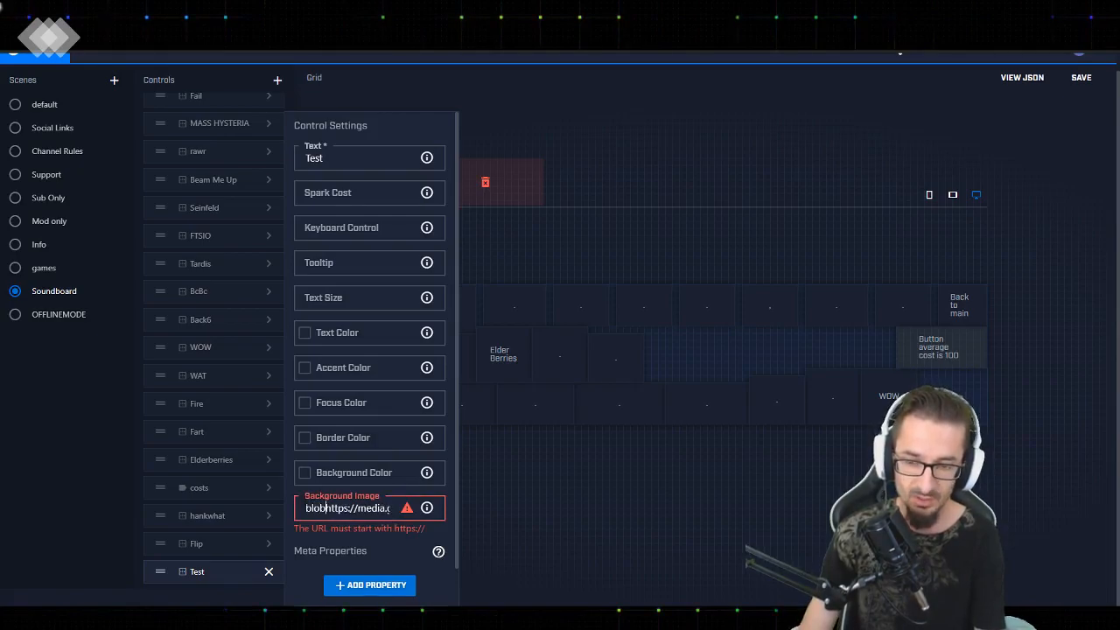
type(":")
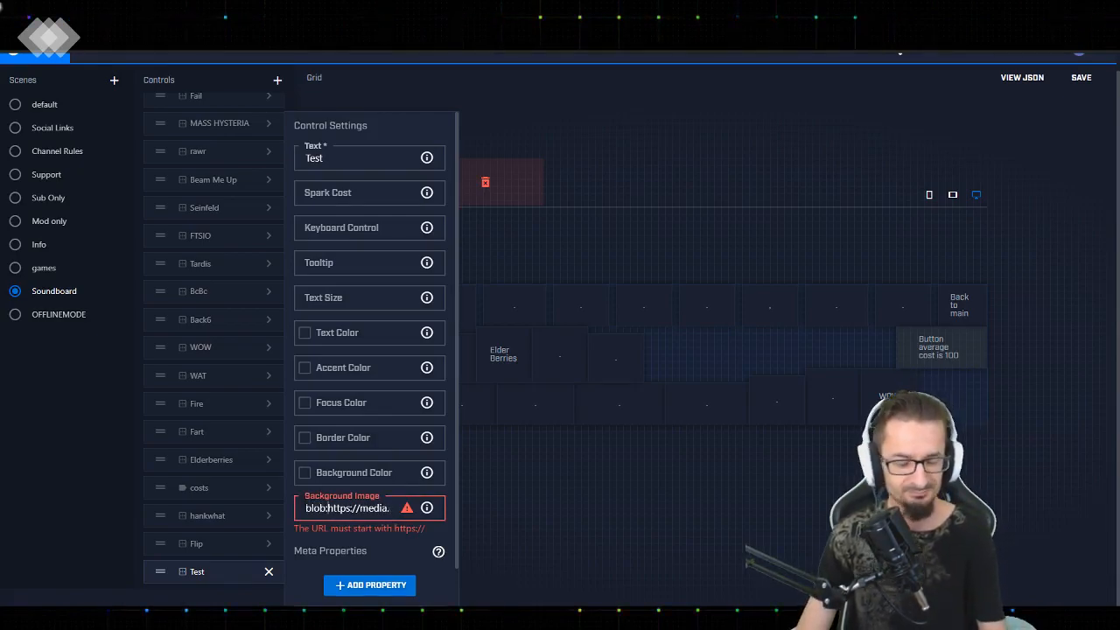
key("BackSpace")
key("BackSpace")
key("BackSpace")
key("BackSpace")
key("BackSpace")
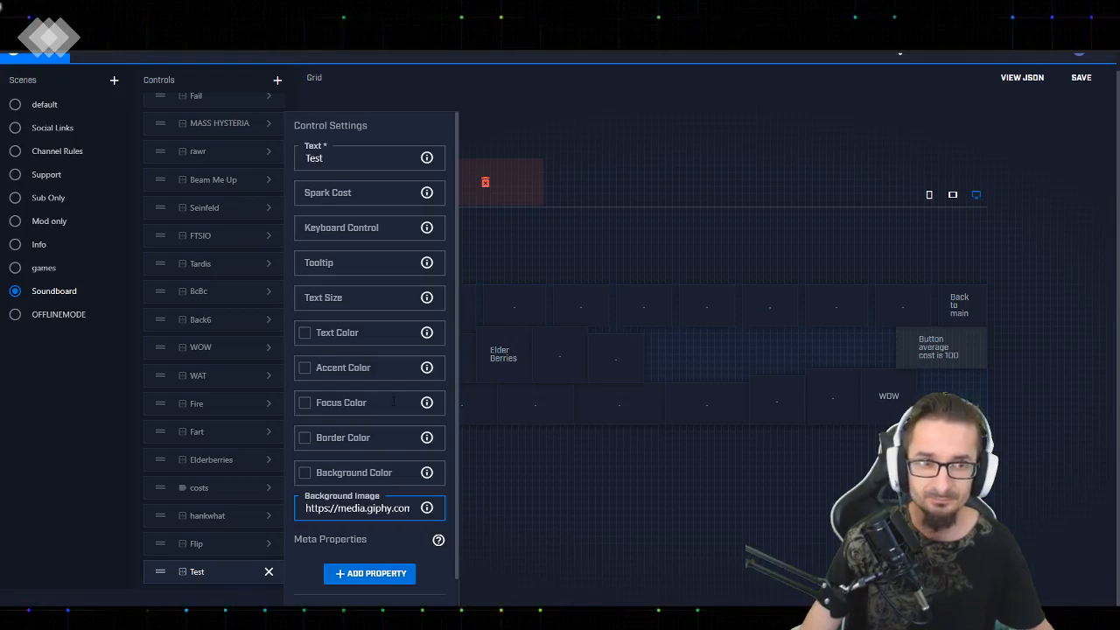
Place the Test button in the middle row's gap on the Soundboard grid and enlarge it in height and width
left_click(269, 571)
left_click_drag(160, 572, 691, 371)
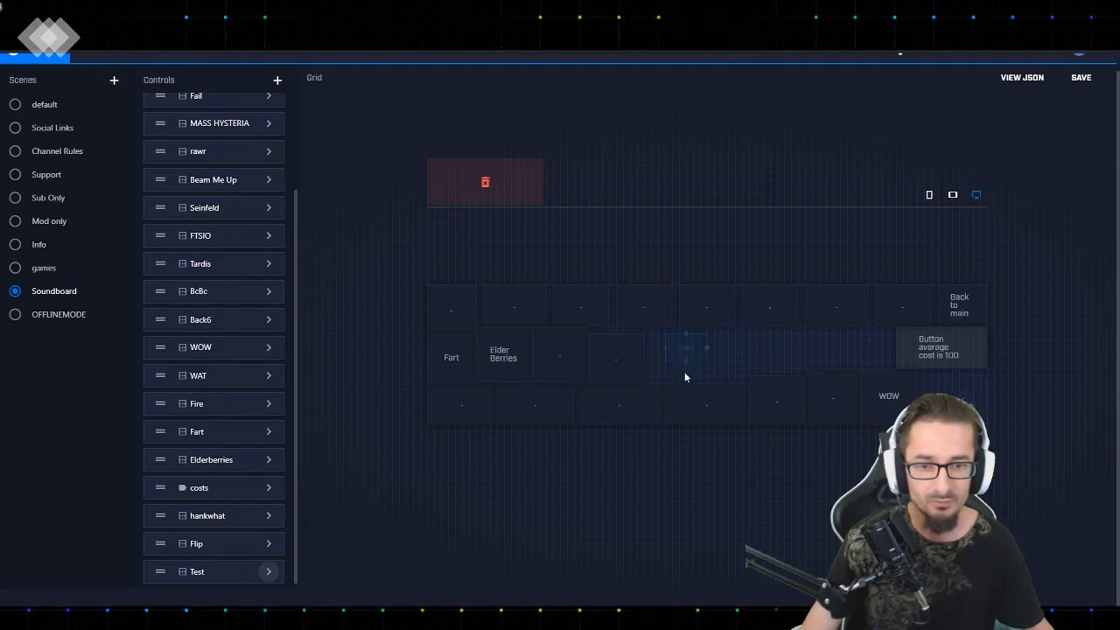
left_click_drag(686, 362, 686, 377)
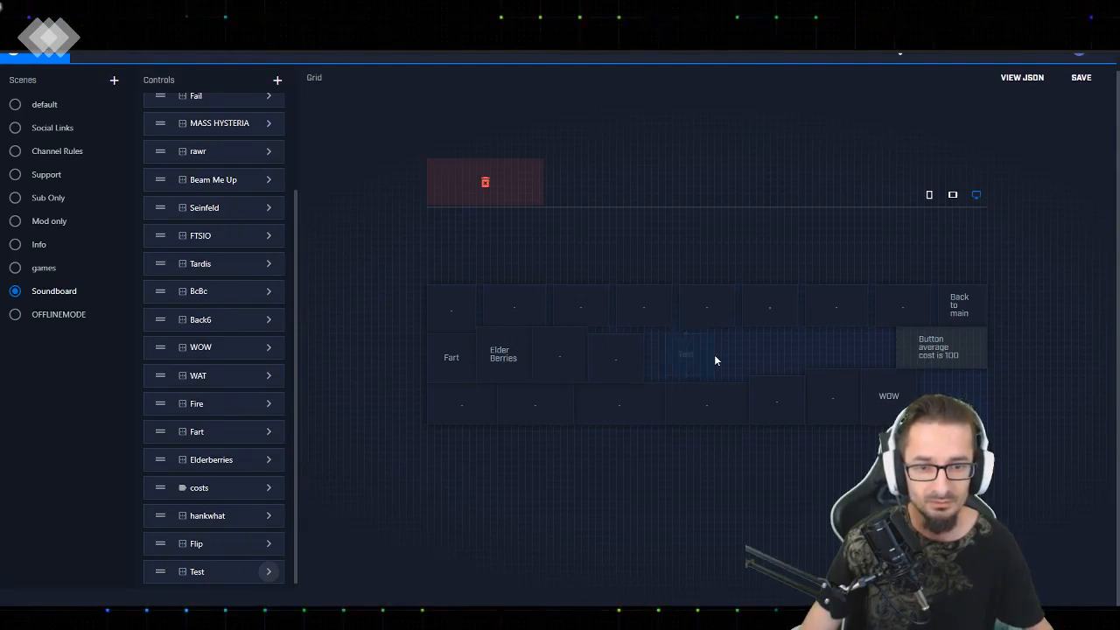
left_click_drag(708, 355, 720, 355)
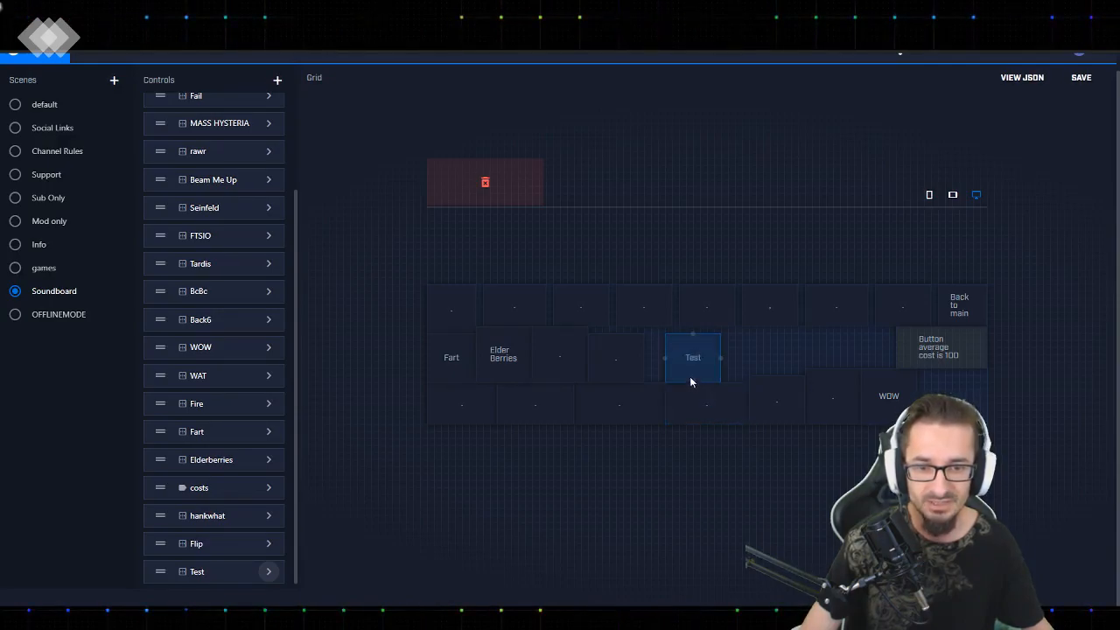
Move the Test button directly against the neighbouring button in the middle row, and save the project
left_click_drag(695, 357, 689, 360)
left_click(684, 359)
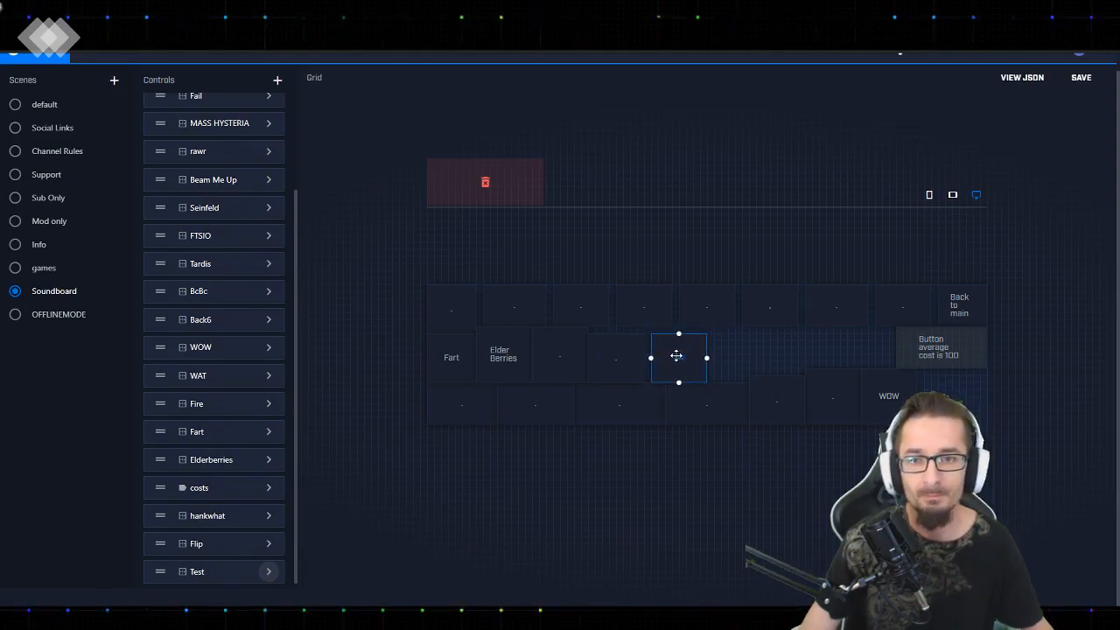
left_click(616, 399)
left_click(682, 355)
left_click(1085, 83)
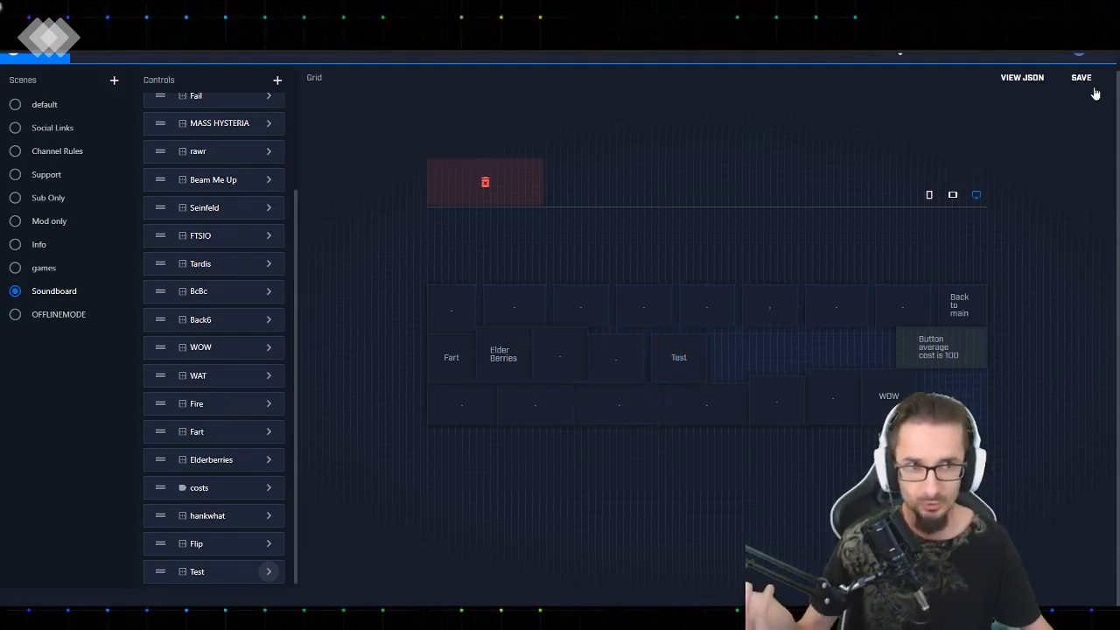
Check the Soundboard layout in the medium and small grid sizes, return to the large grid, and save the project
left_click(953, 194)
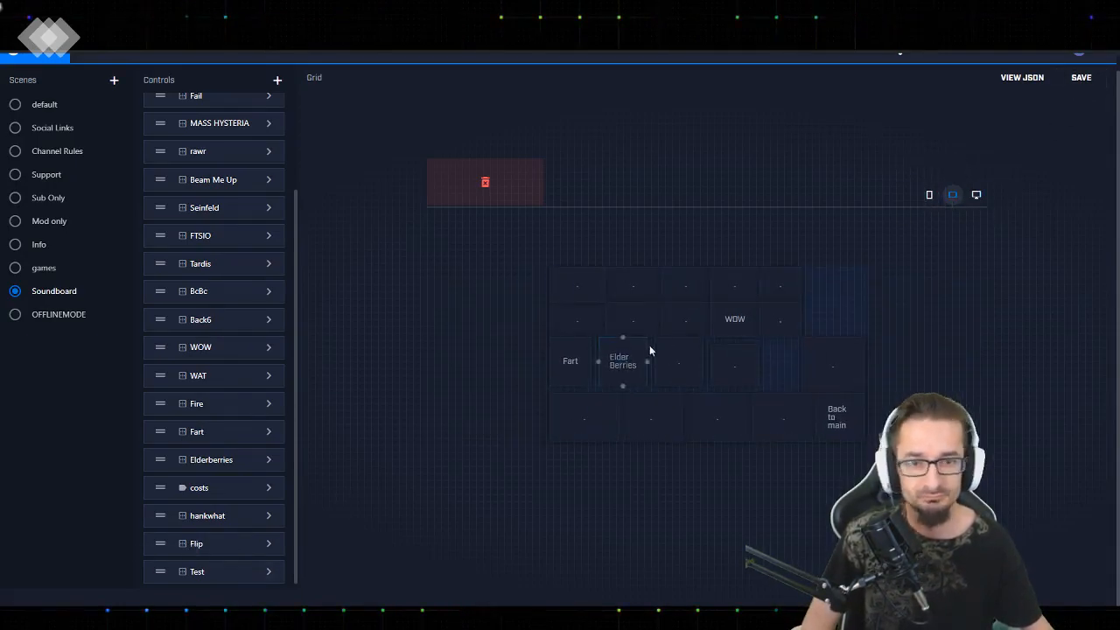
left_click(930, 195)
left_click(976, 194)
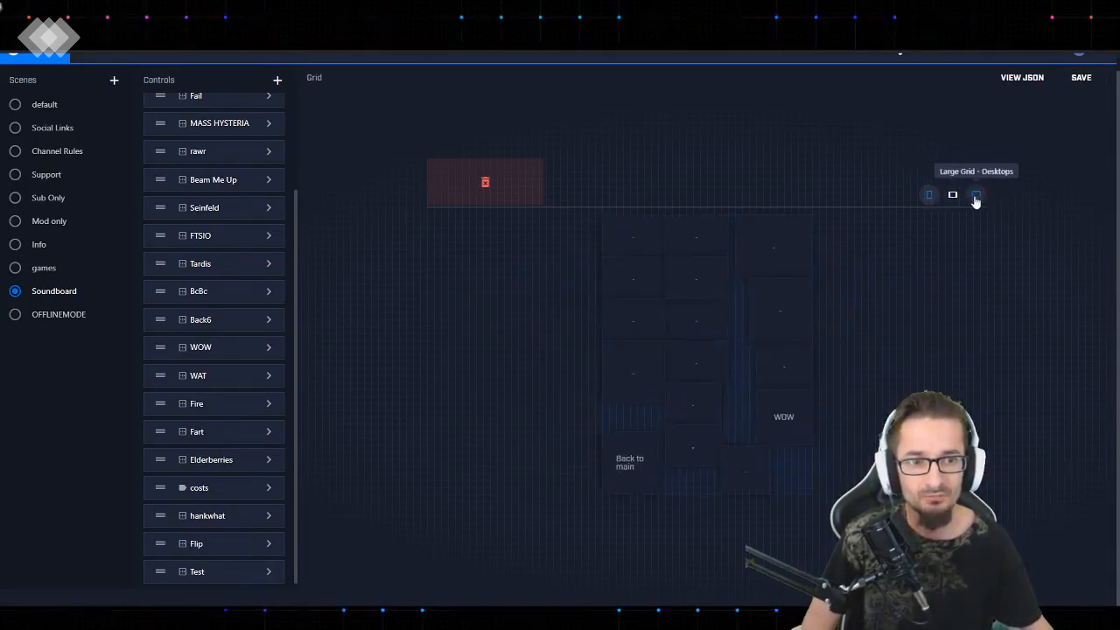
left_click(1082, 85)
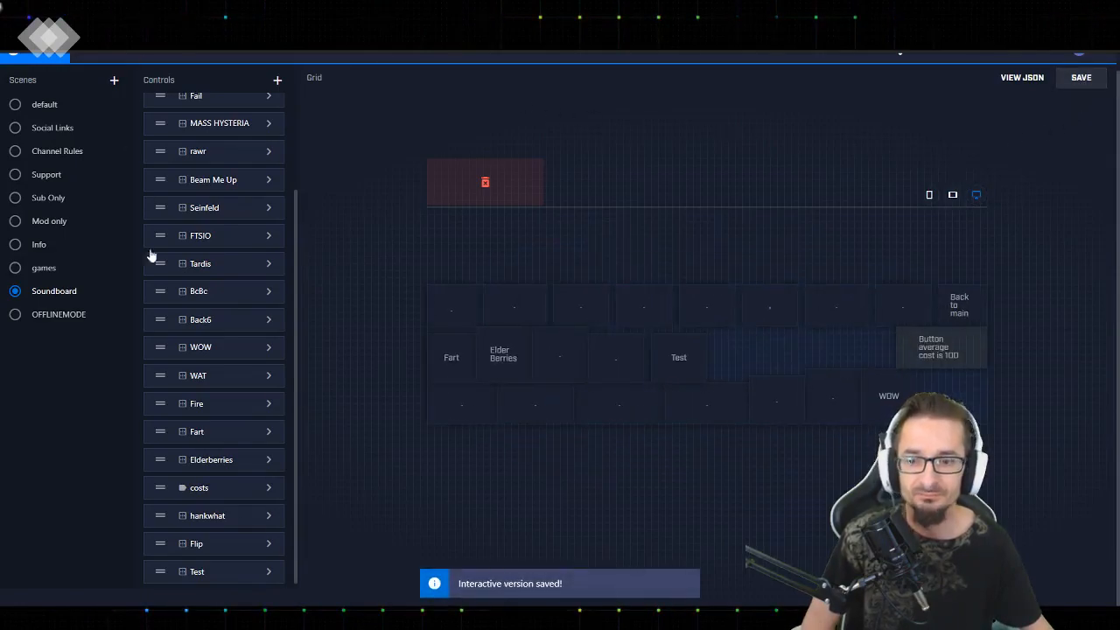
Switch to Firebot, refresh the firebot buttons board, and restart the Firebot connections
left_click(340, 618)
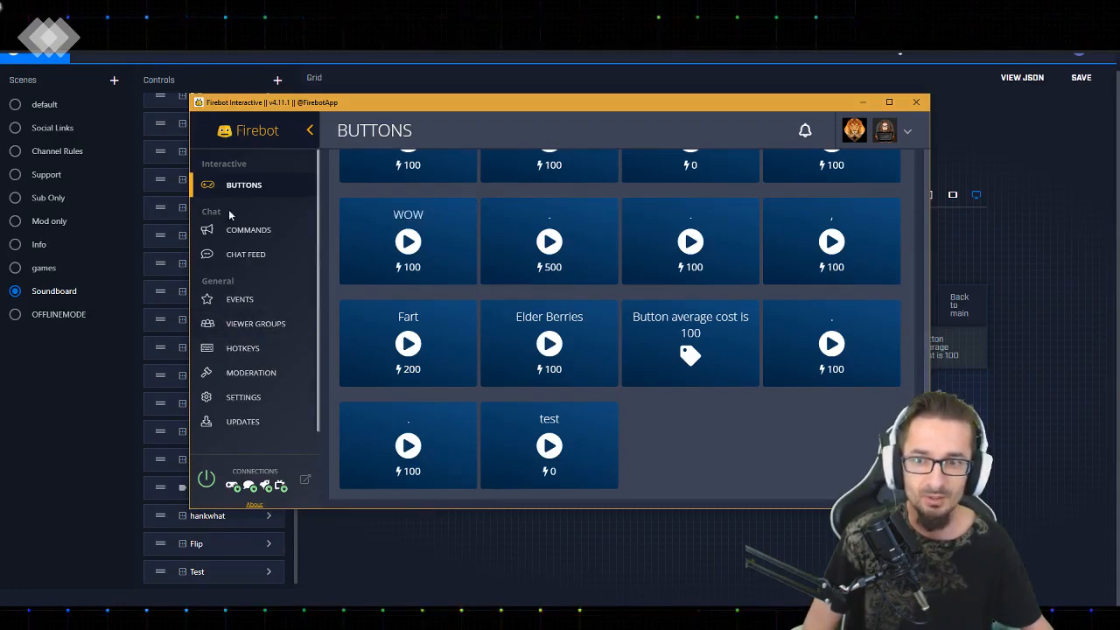
scroll(573, 262, "up", 5)
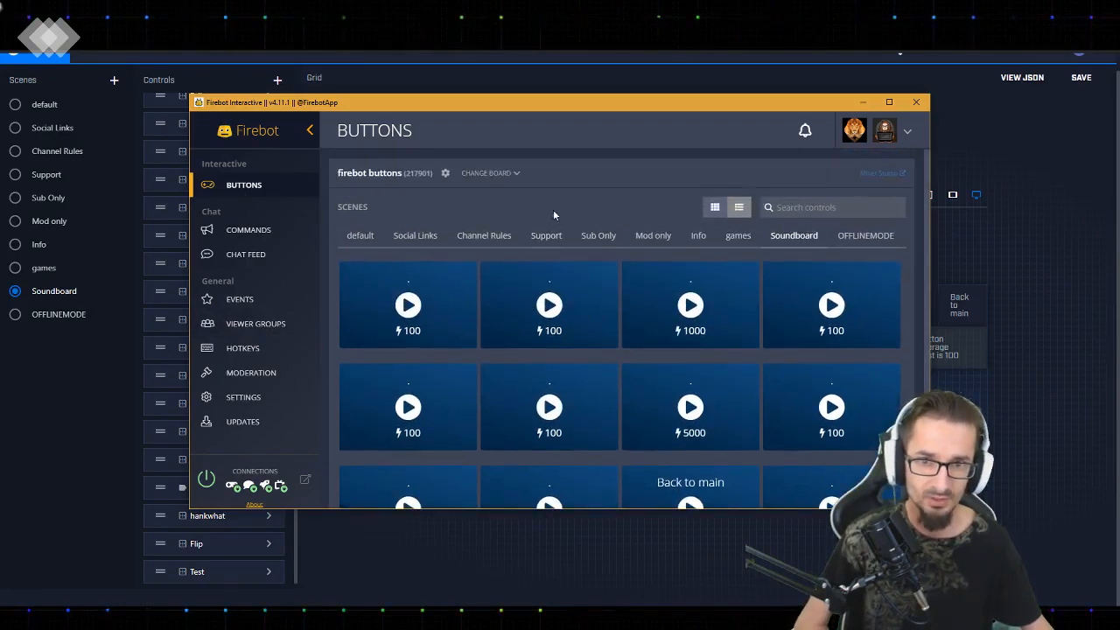
left_click(514, 173)
left_click(499, 257)
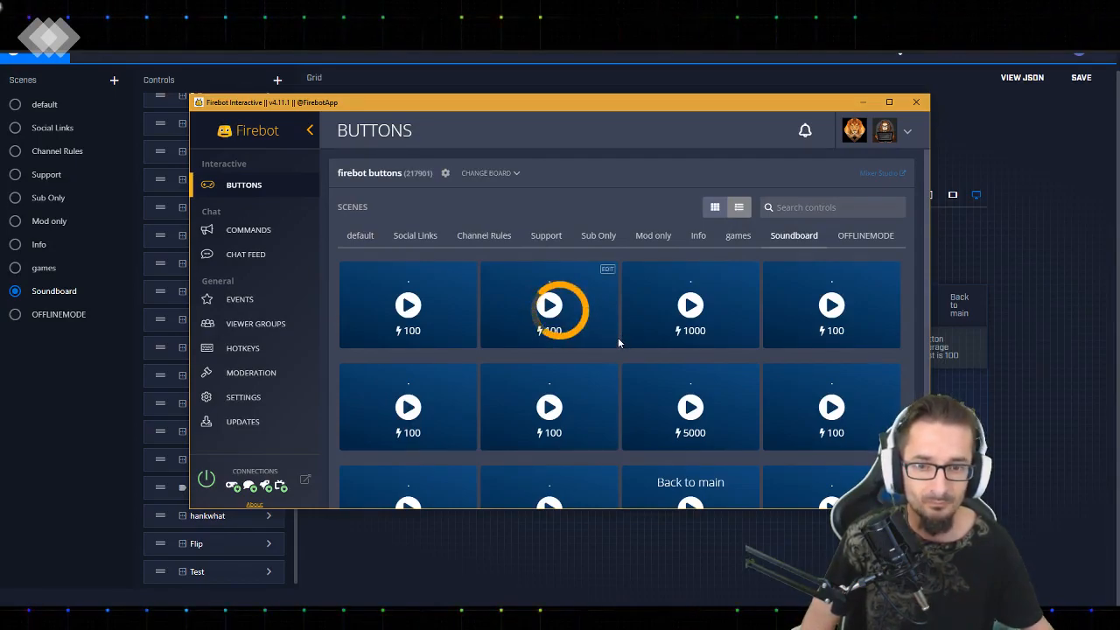
scroll(620, 336, "down", 5)
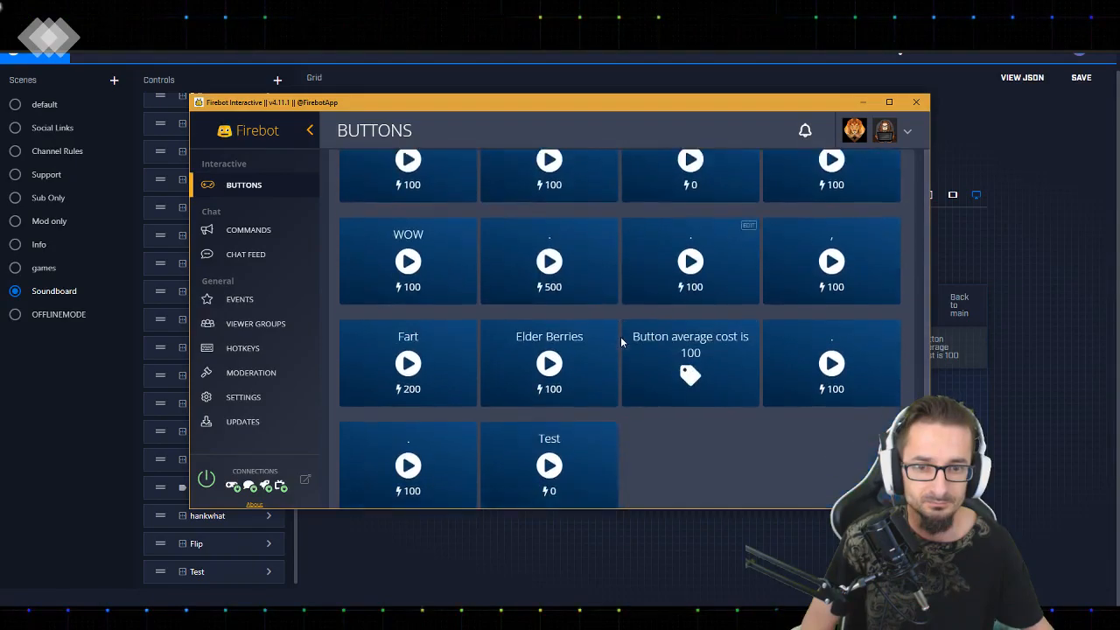
left_click(206, 478)
left_click(206, 479)
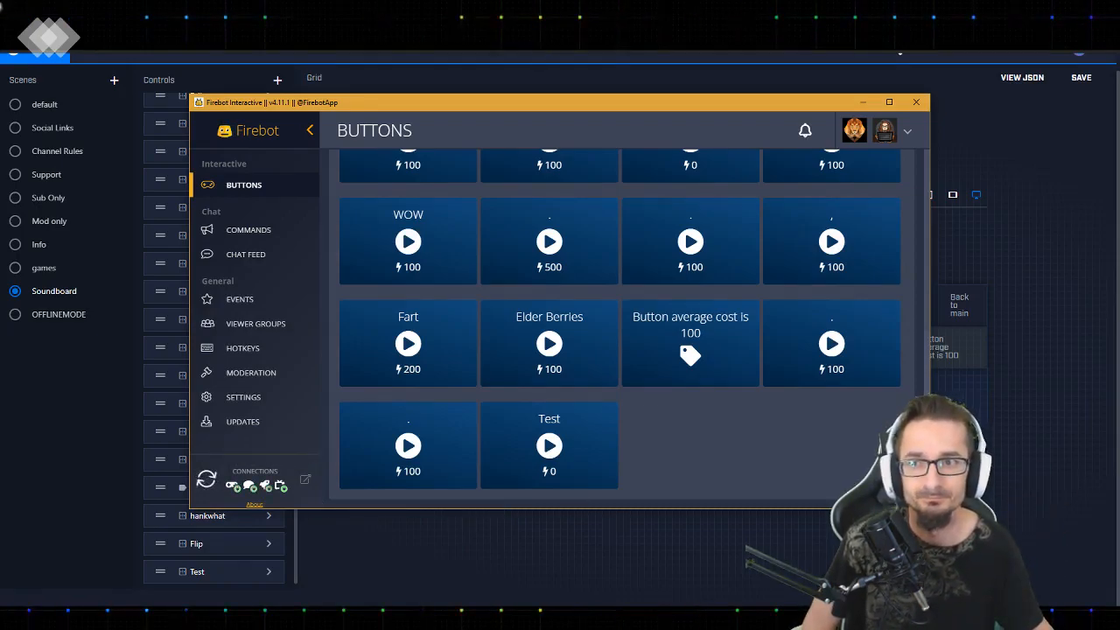
Switch to the Mixer channel page and open the Sound effects scene on the interactive board
left_click(87, 9)
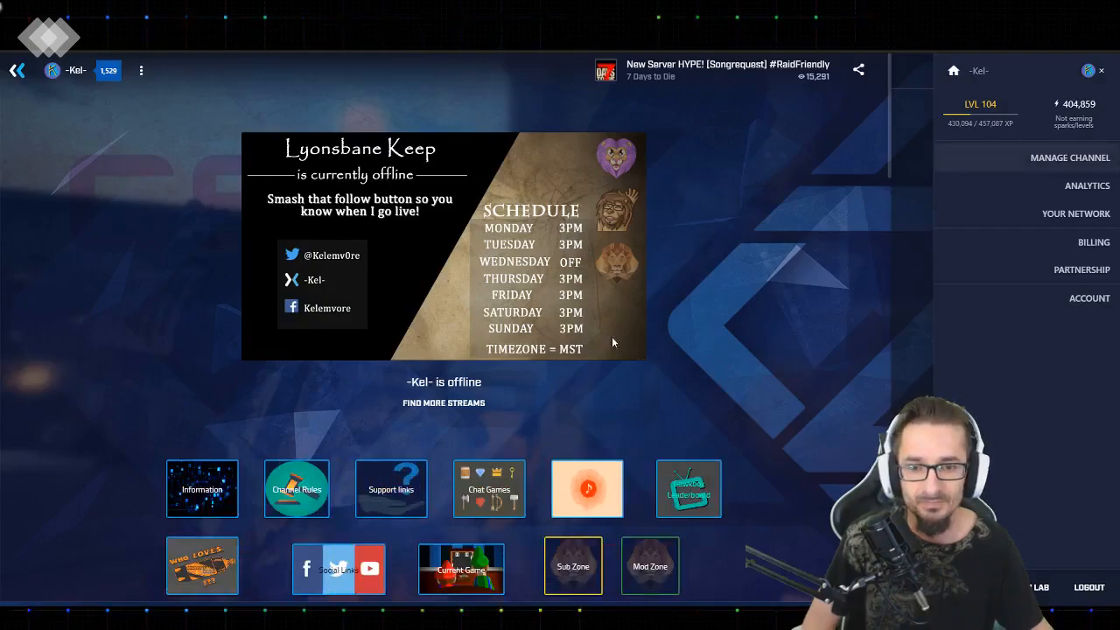
left_click(587, 488)
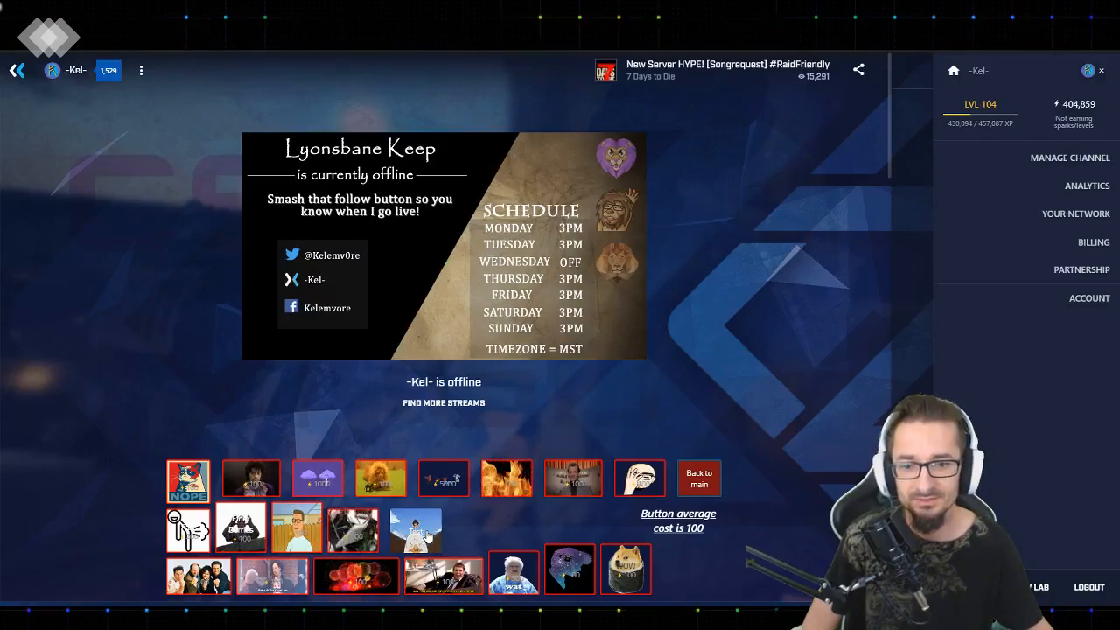
Switch to the Mixer interactive editor, delete the Test button from the Soundboard grid and its controls, and save the project
left_click(175, 12)
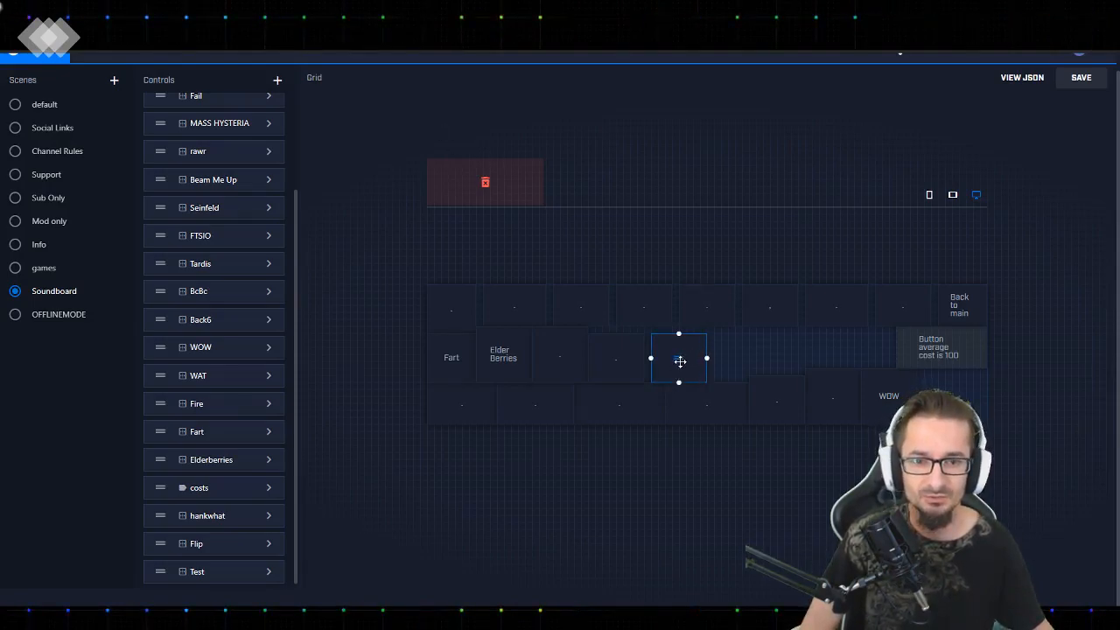
left_click_drag(679, 359, 493, 195)
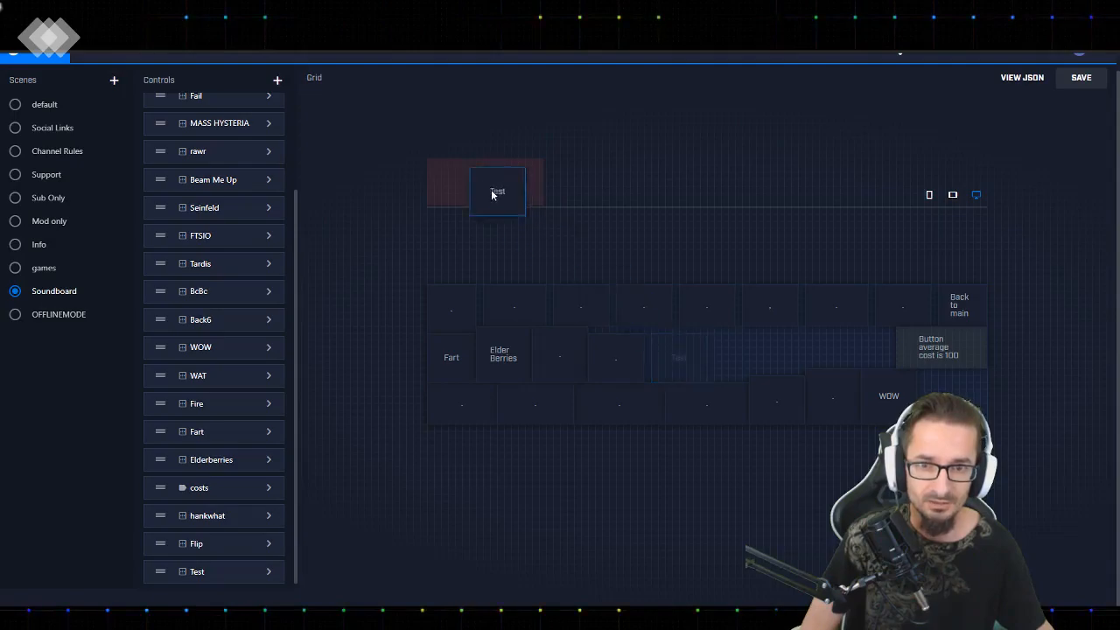
left_click(268, 577)
scroll(308, 548, "down", 1)
left_click(366, 587)
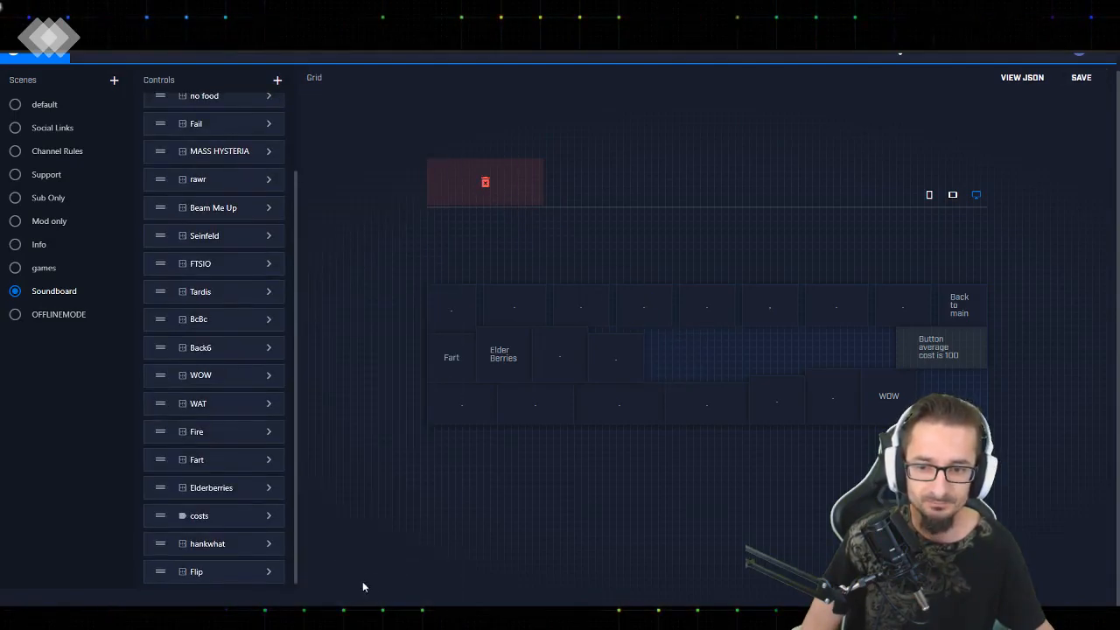
left_click(1081, 76)
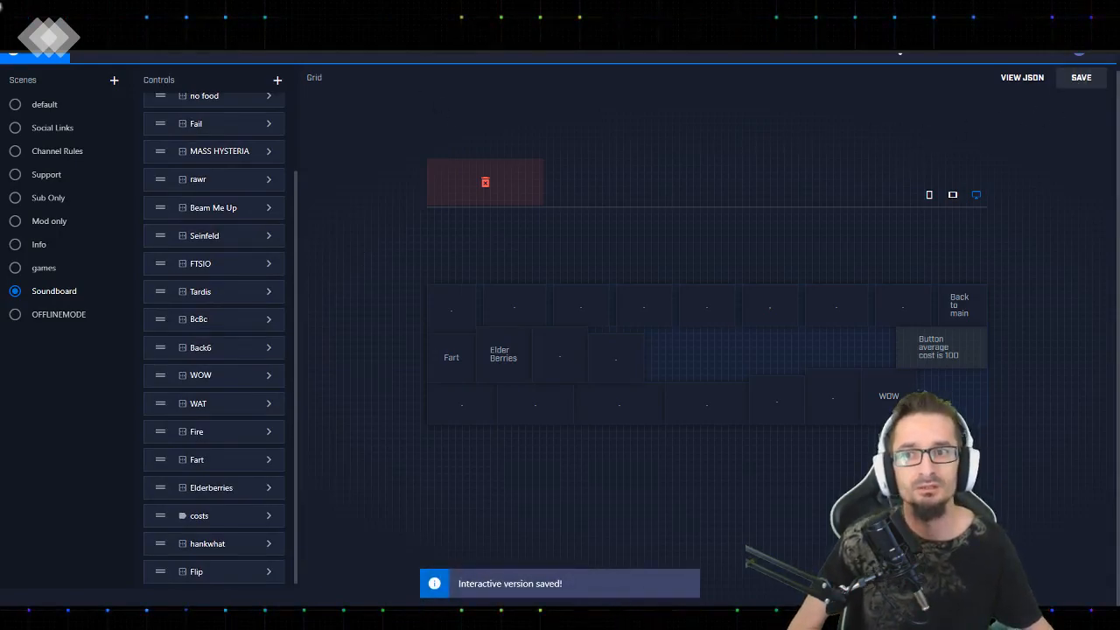
Return to the Mixer channel page to view the soundboard buttons on the interactive board
left_click(237, 13)
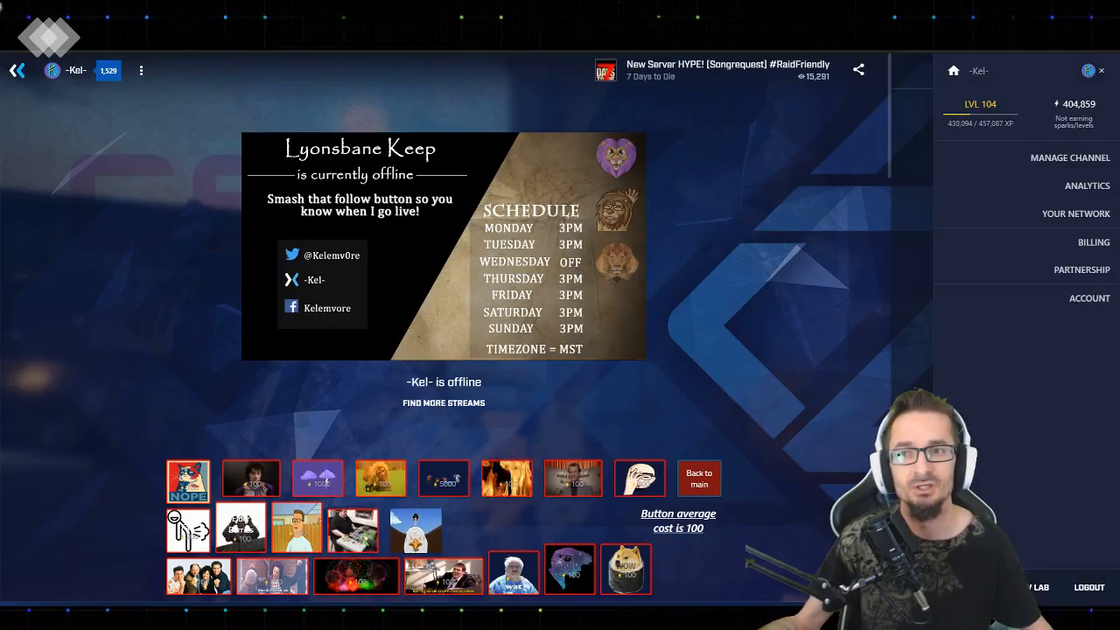
left_click(271, 37)
left_click(136, 329)
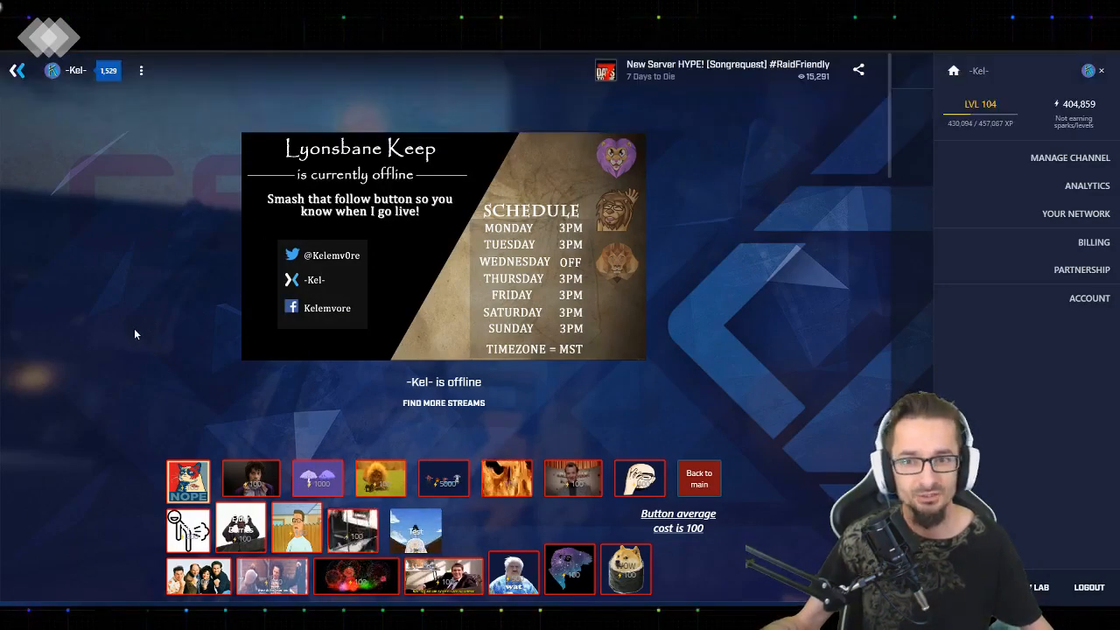